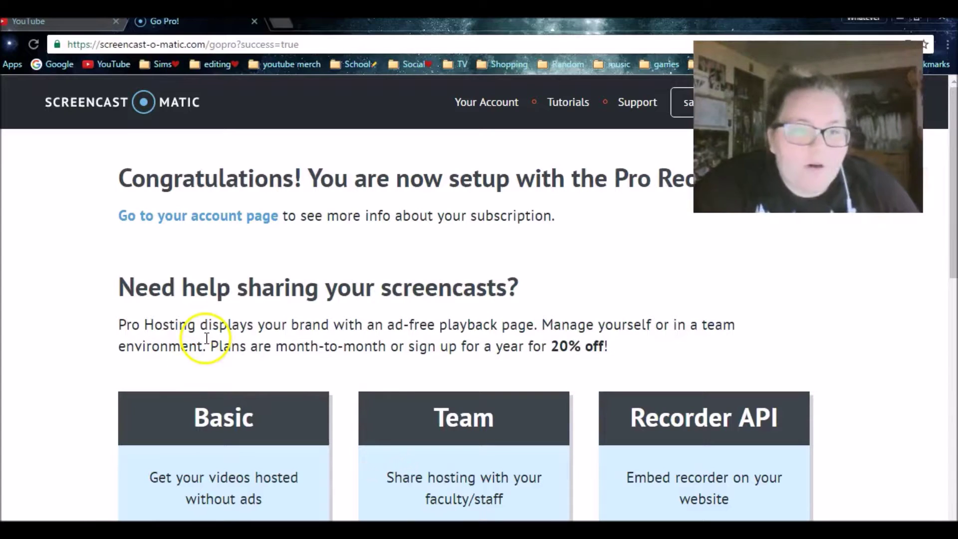
- Close the Go Pro! page and search YouTube for "once upon a time bloopers season 5"
click(254, 21)
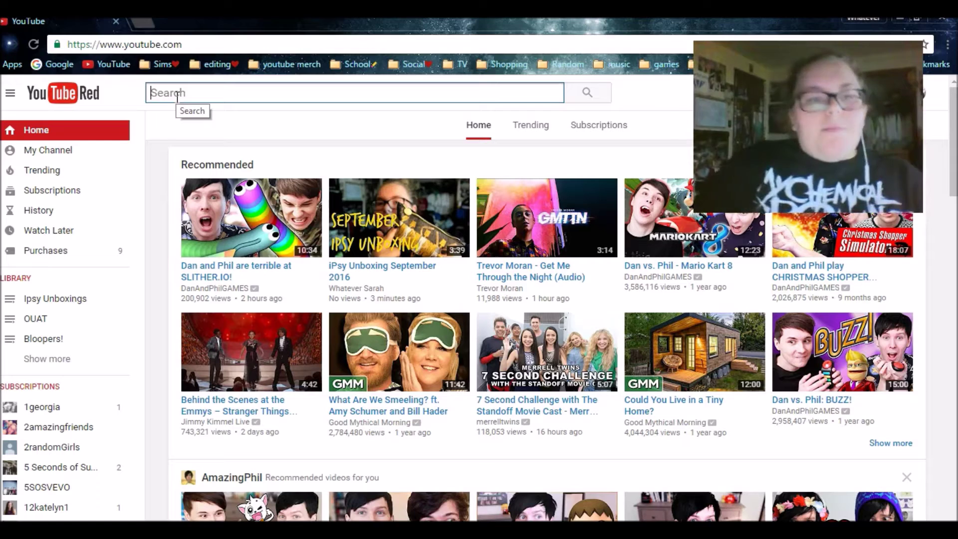
click(177, 97)
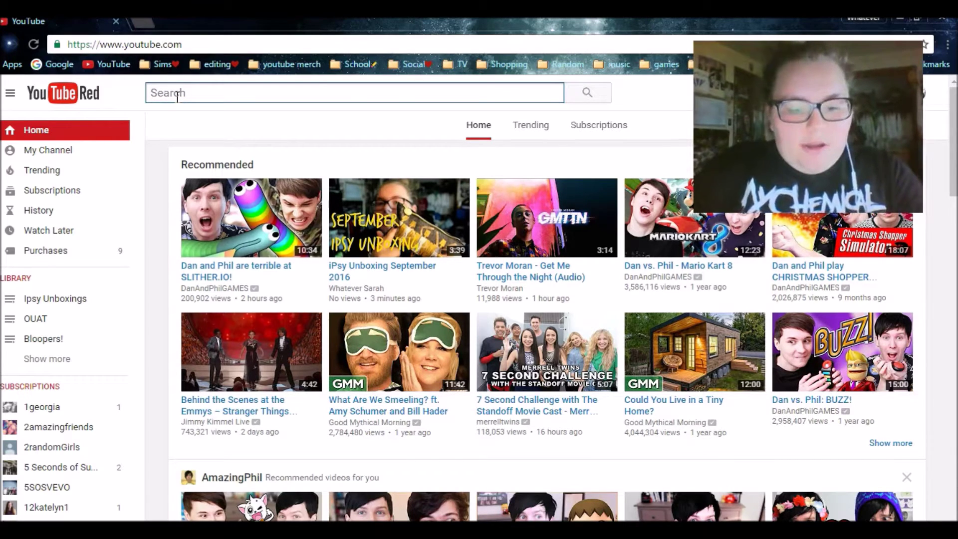
text(once)
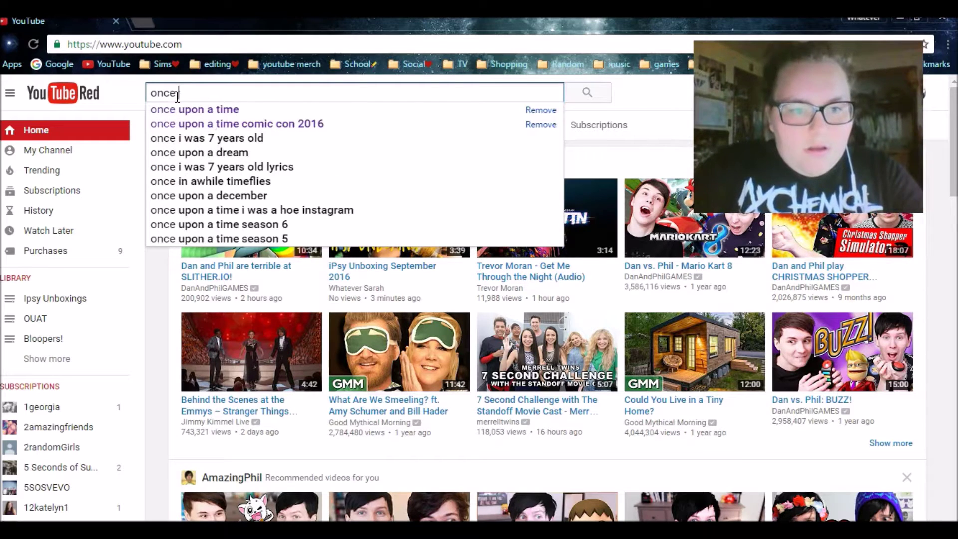
key(Down)
text(blo)
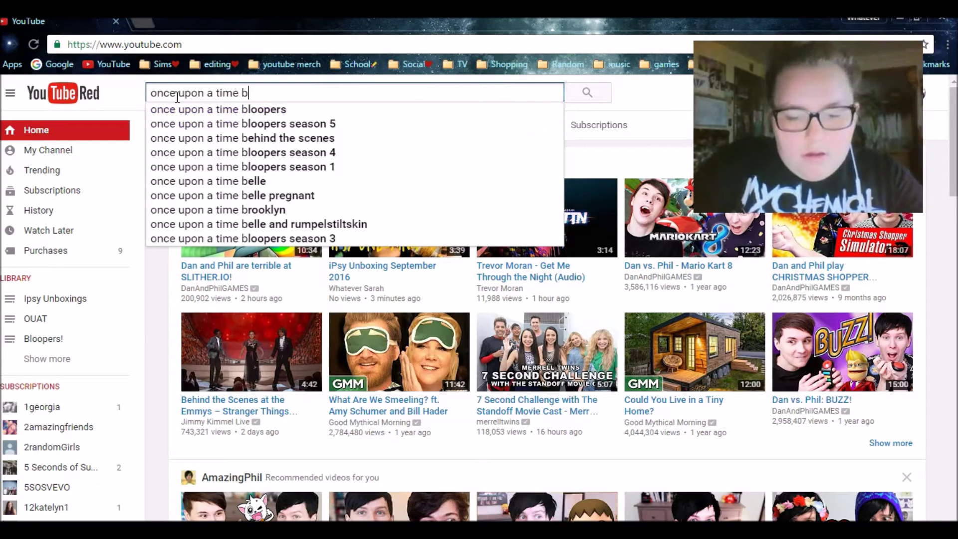
click(323, 124)
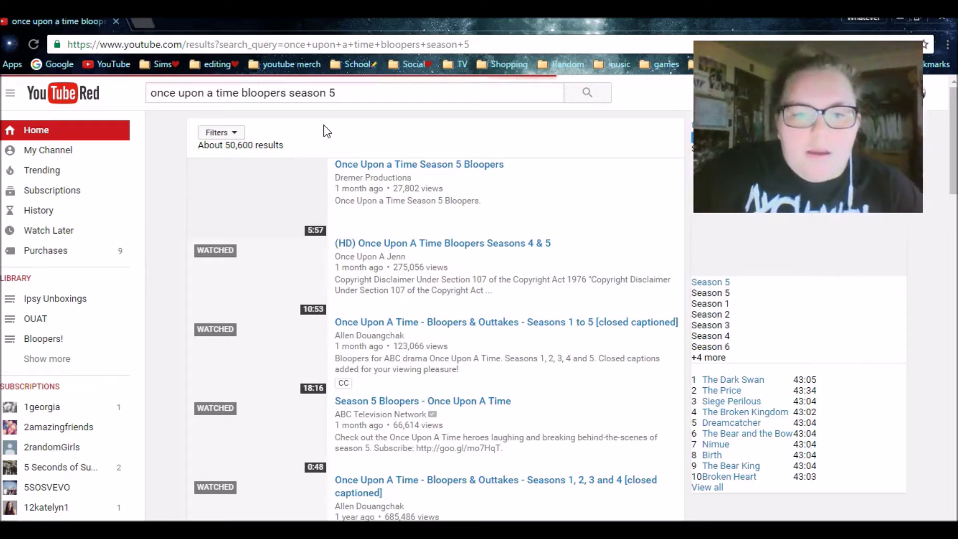
- Open the "Once Upon a Time Season 5 Bloopers" video by Dremer Productions from the search results
click(383, 143)
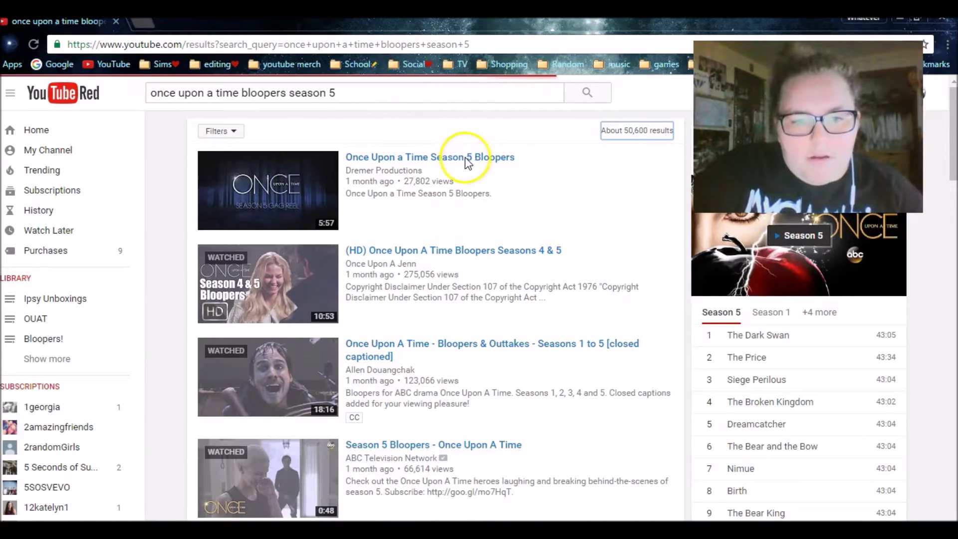
click(463, 159)
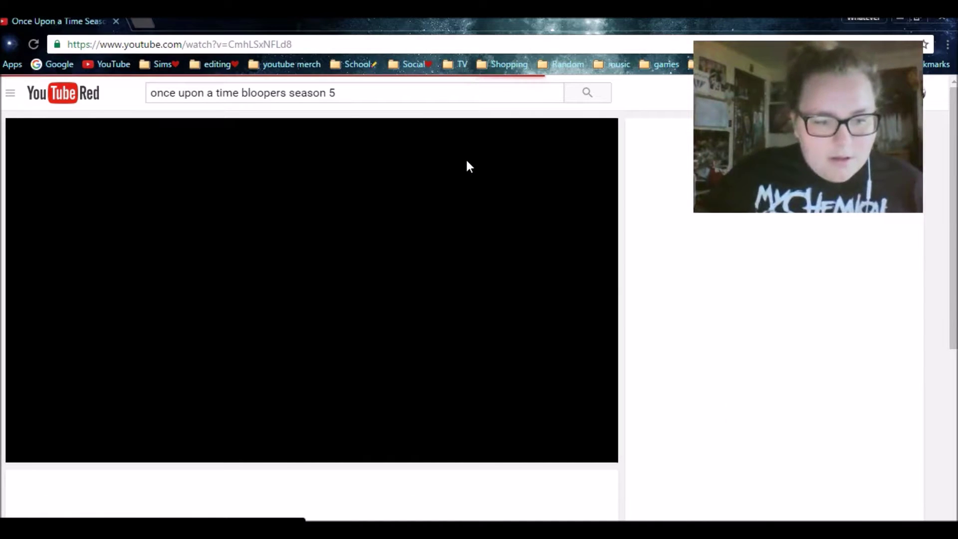
click(444, 351)
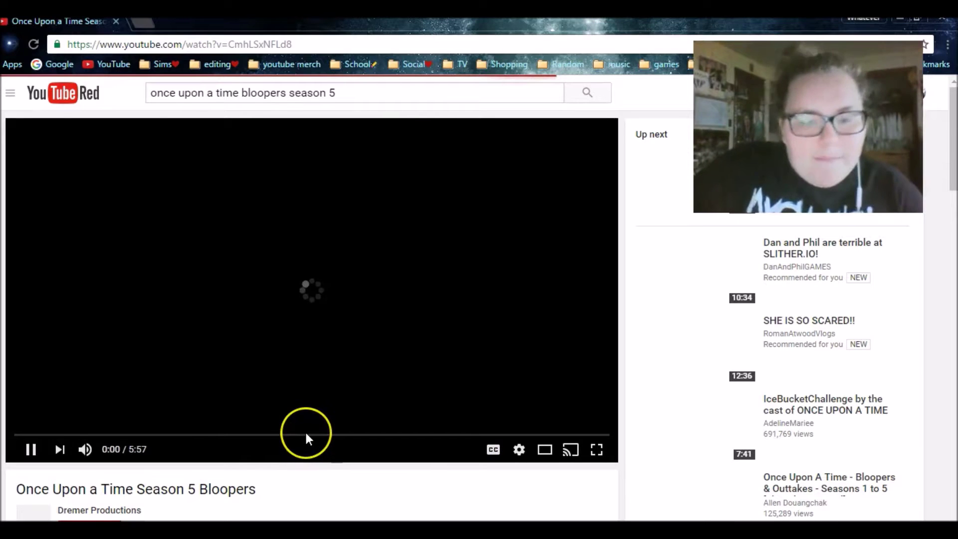
key(XF86AudioRaiseVolume)
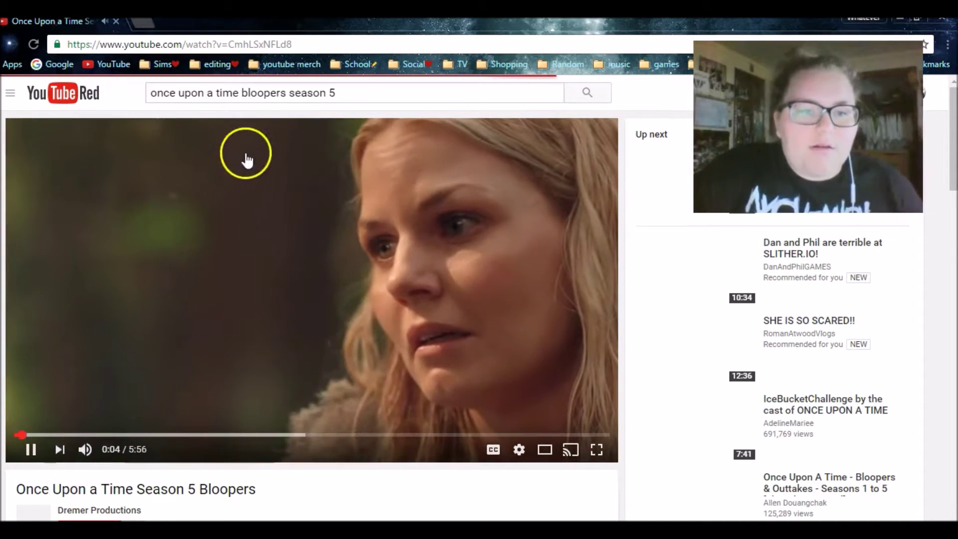
- Copy the web address of the bloopers video
click(168, 44)
right_click(166, 43)
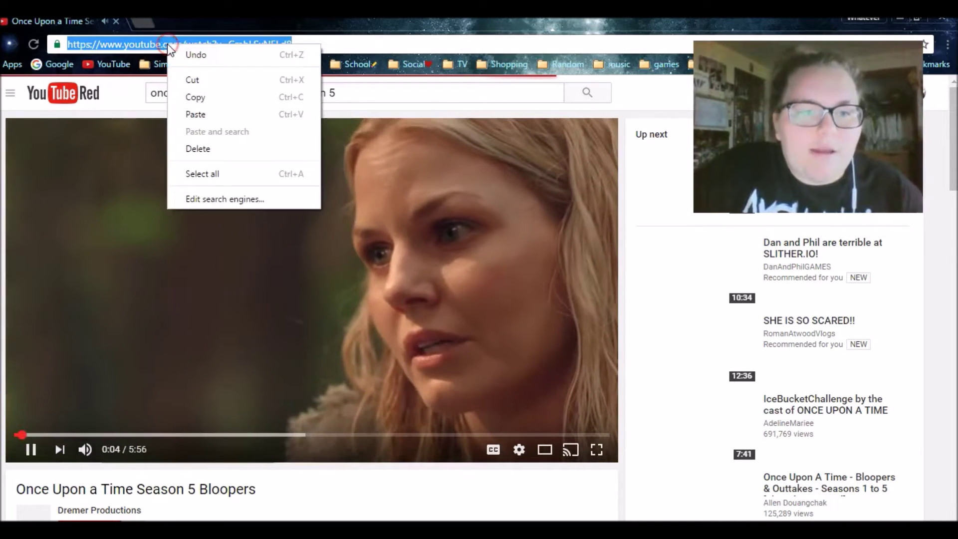
click(196, 97)
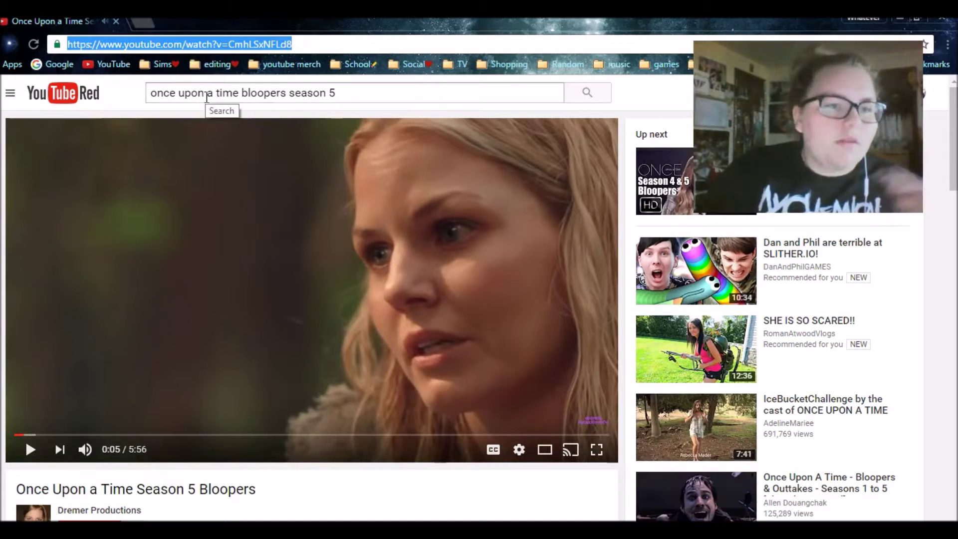
- Open the bookmarked Free Online YouTube Downloader site, savefrom.net, in a new browser tab
click(149, 19)
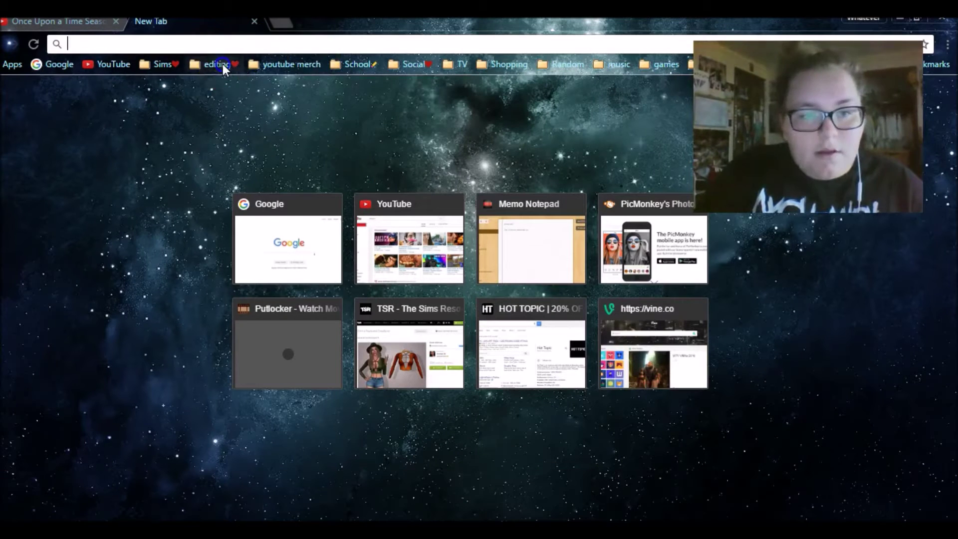
click(221, 63)
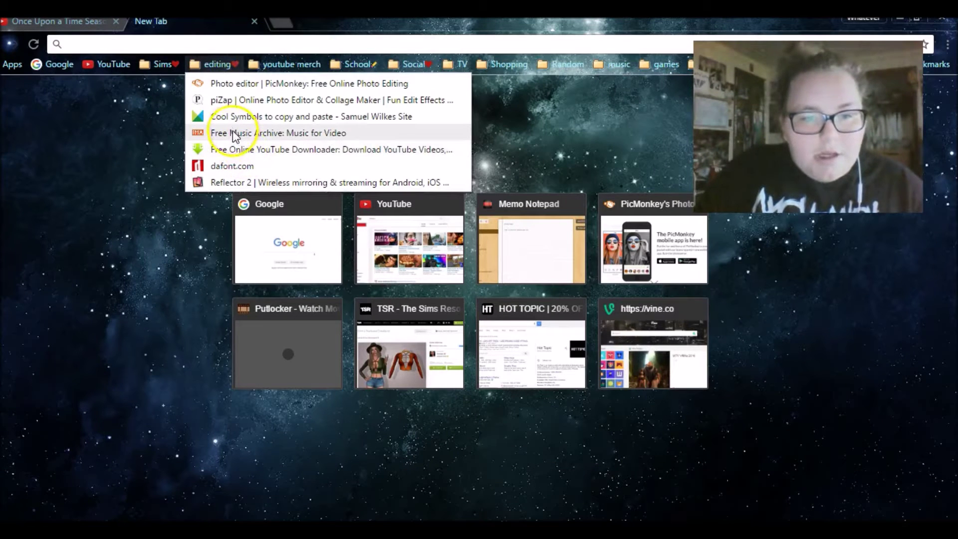
click(235, 152)
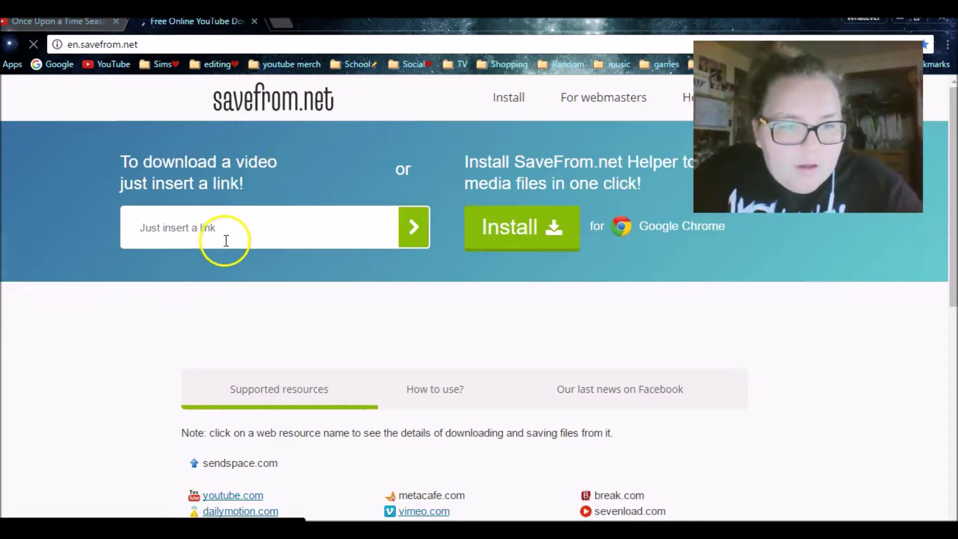
- Paste the copied video link into savefrom.net and submit it for processing
click(214, 241)
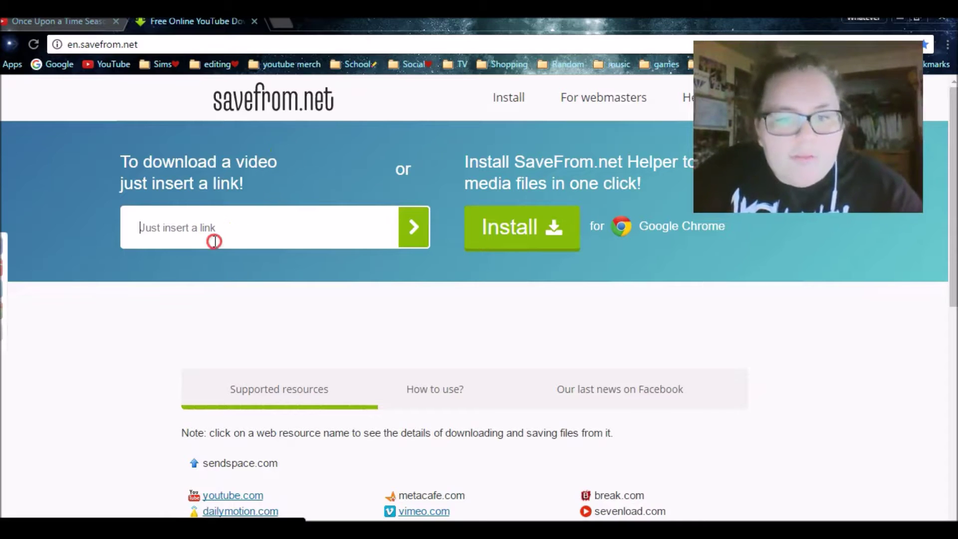
right_click(214, 241)
click(252, 332)
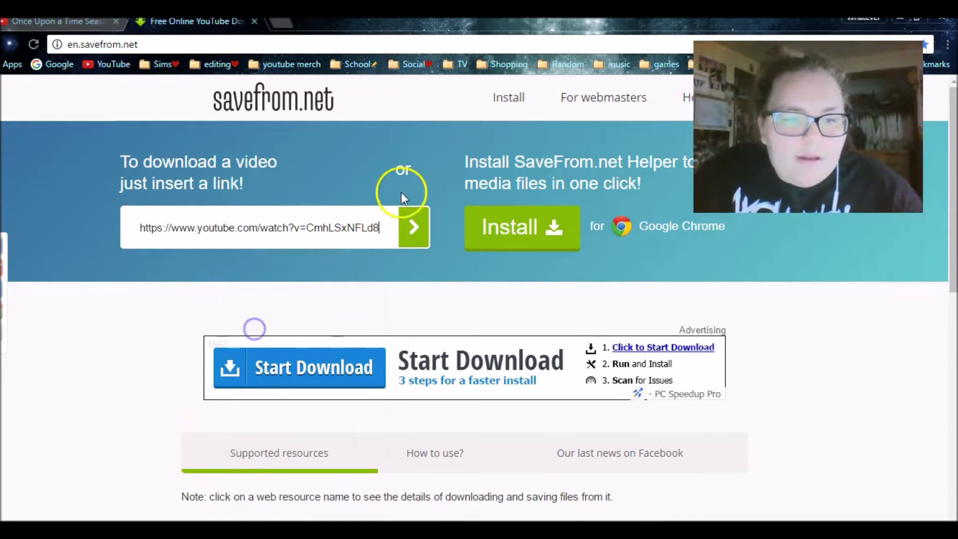
click(412, 230)
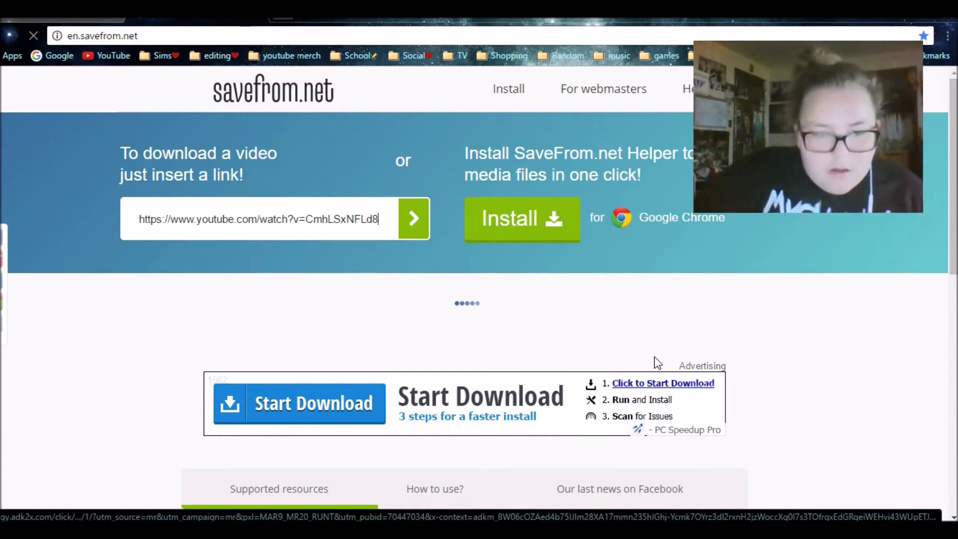
- Download the bloopers video as MP4 720p and dismiss the Ummy Video Downloader advertisement
click(447, 364)
click(474, 380)
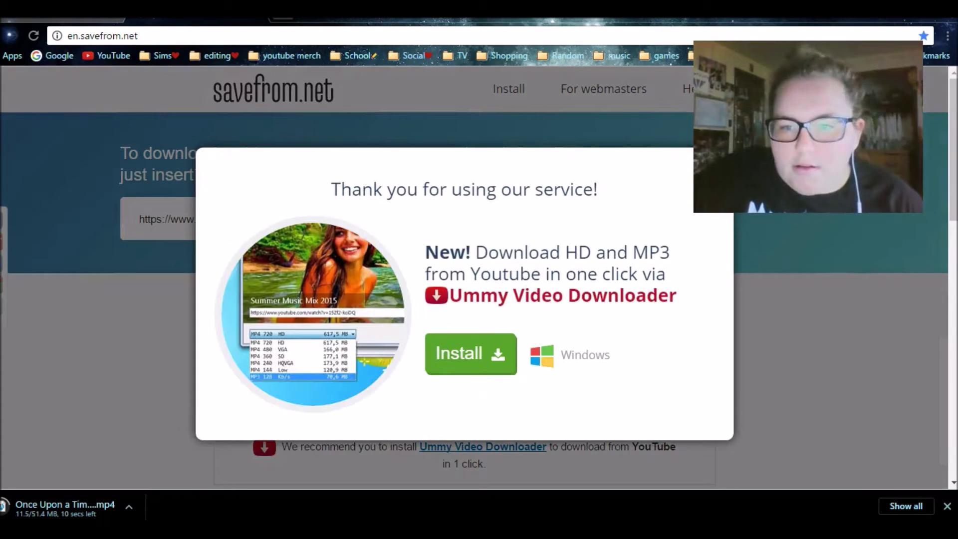
click(514, 182)
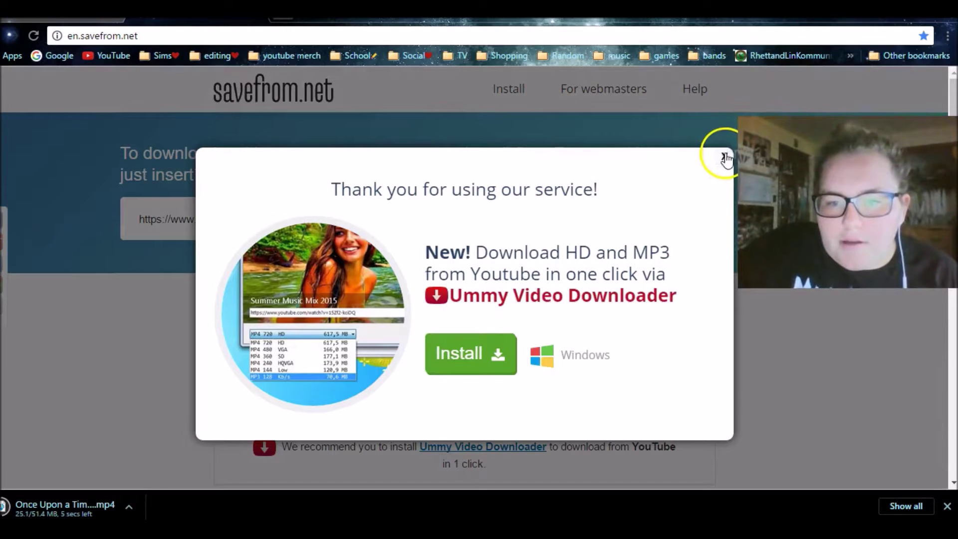
click(726, 159)
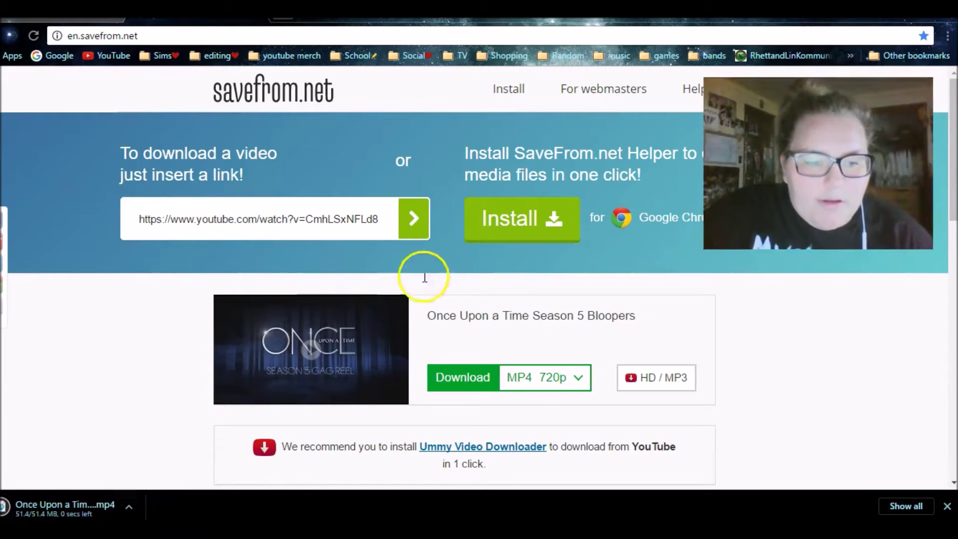
- Switch to Movie Maker and import the downloaded Once Upon a Time Season 5 Bloopers video from the Downloads folder
key(super+d)
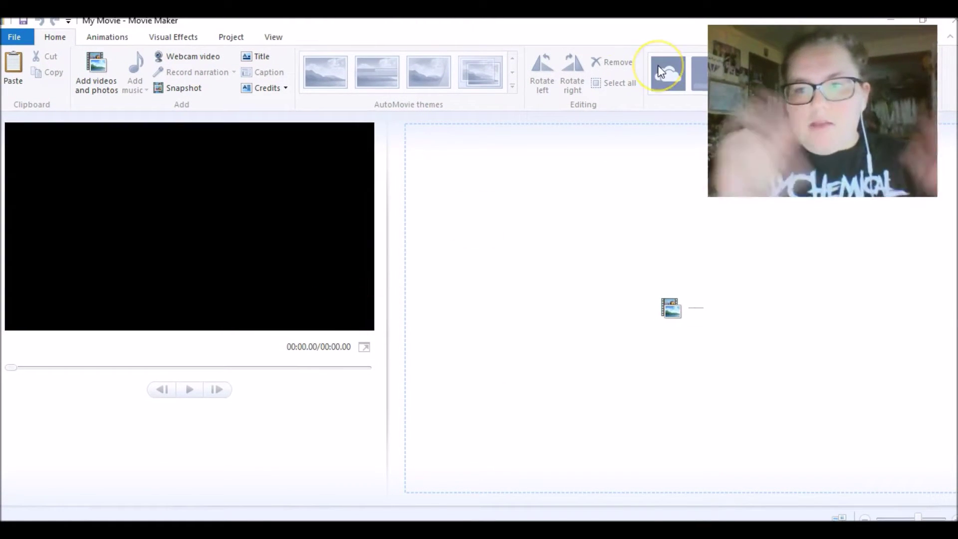
click(96, 67)
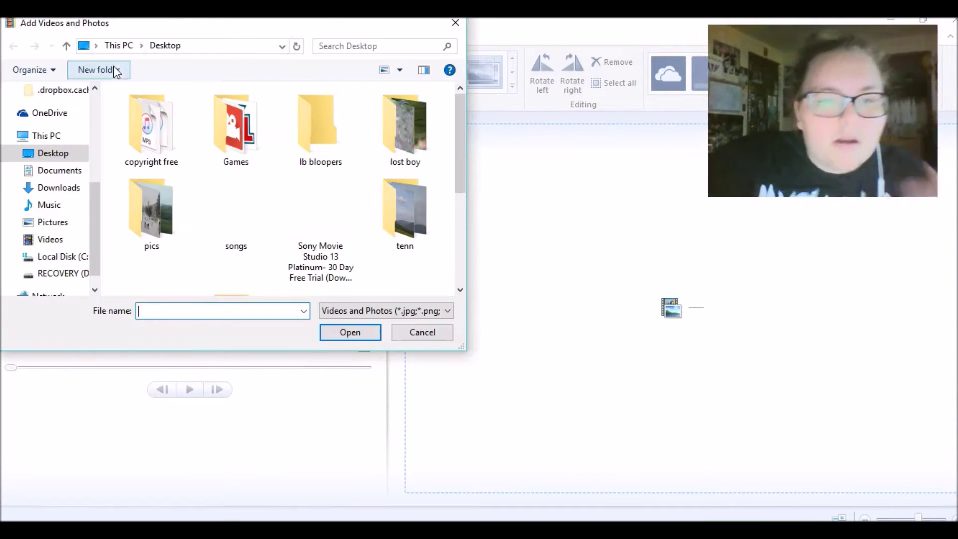
drag(457, 124, 451, 224)
click(56, 187)
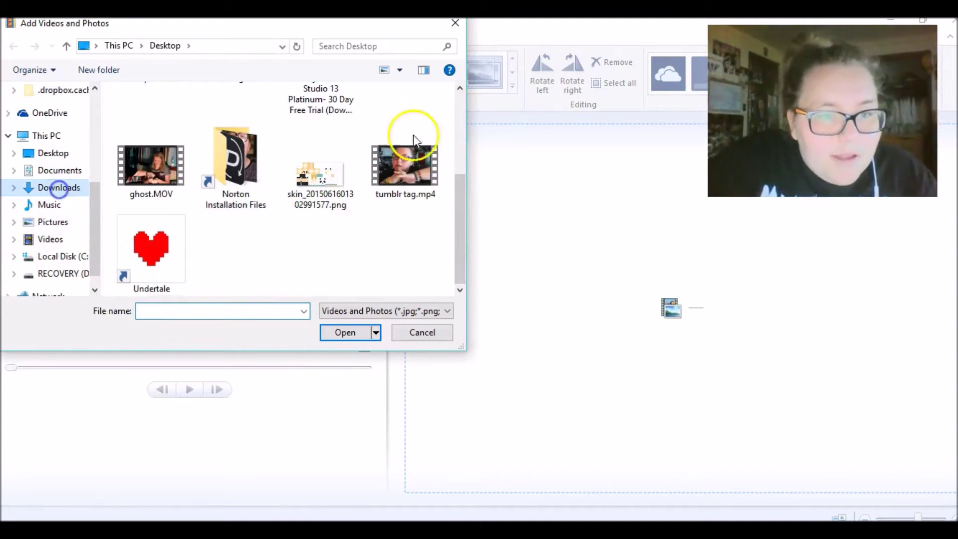
drag(458, 118, 457, 133)
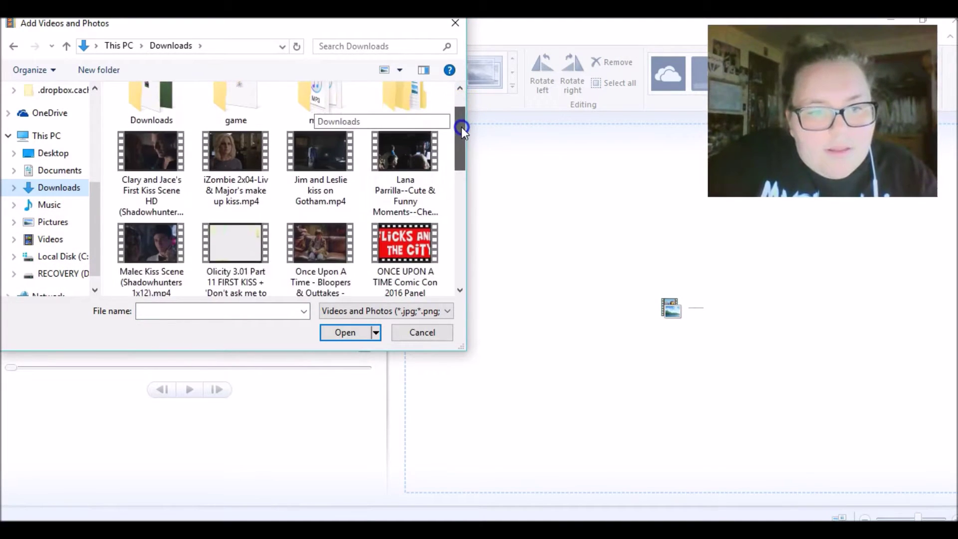
double_click(321, 219)
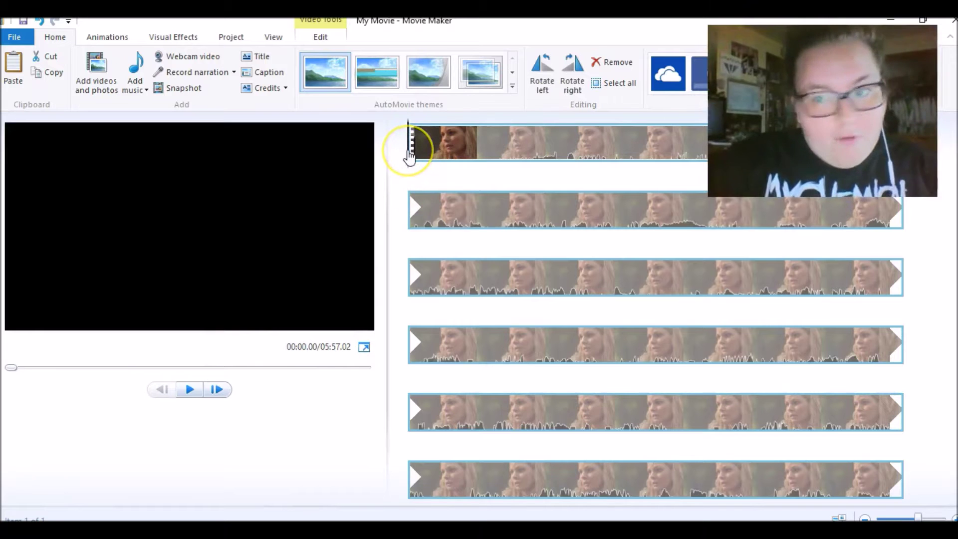
- Split the bloopers clip at 00:28.43 and delete the part before the split
drag(409, 155, 680, 150)
right_click(458, 215)
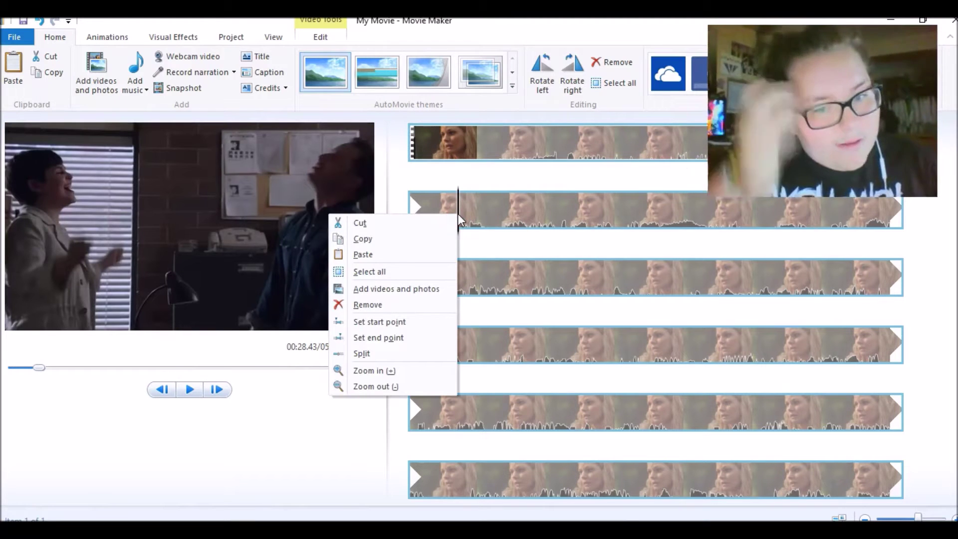
click(382, 353)
click(435, 208)
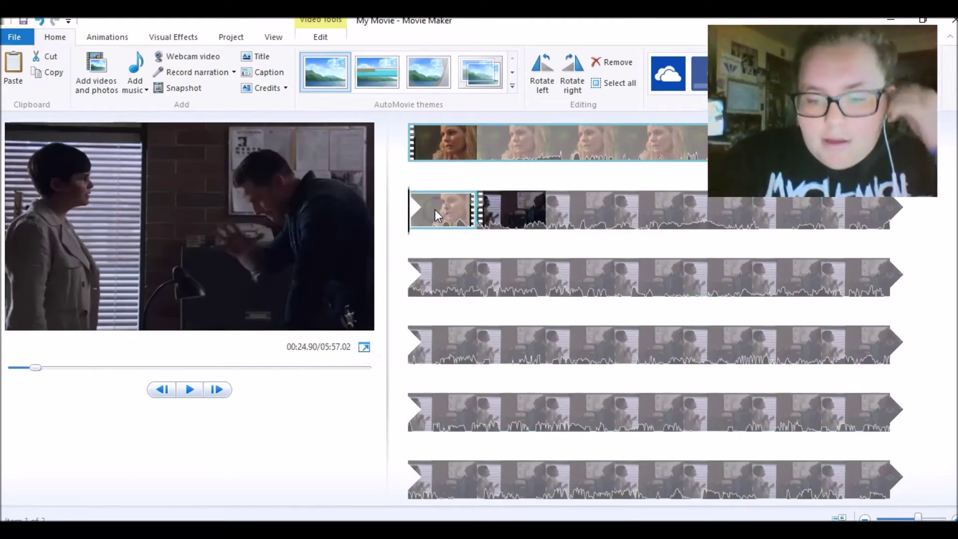
key(Delete)
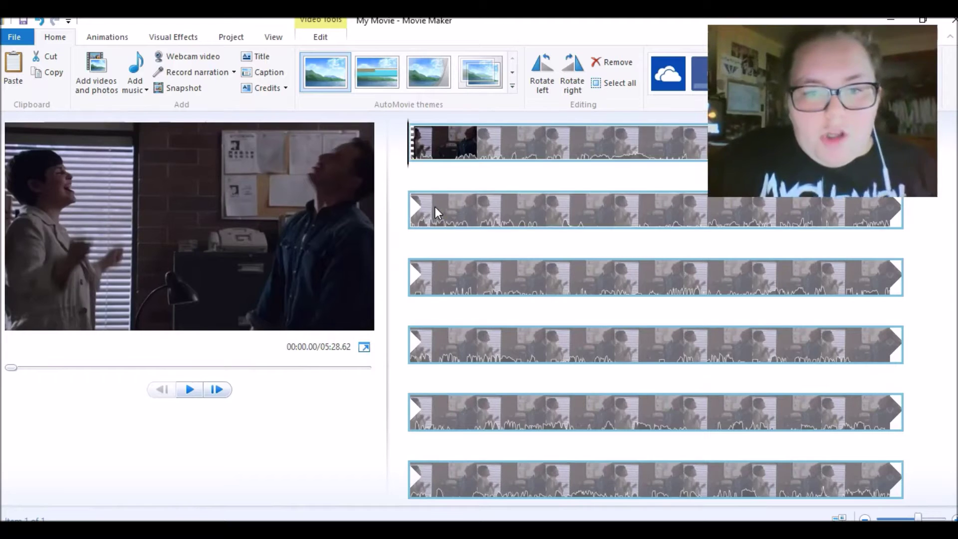
click(424, 159)
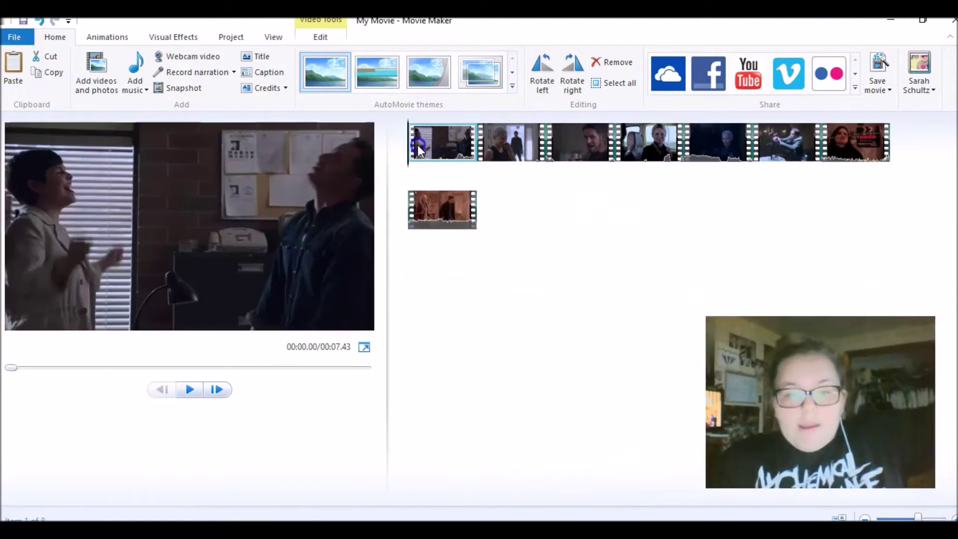
click(410, 142)
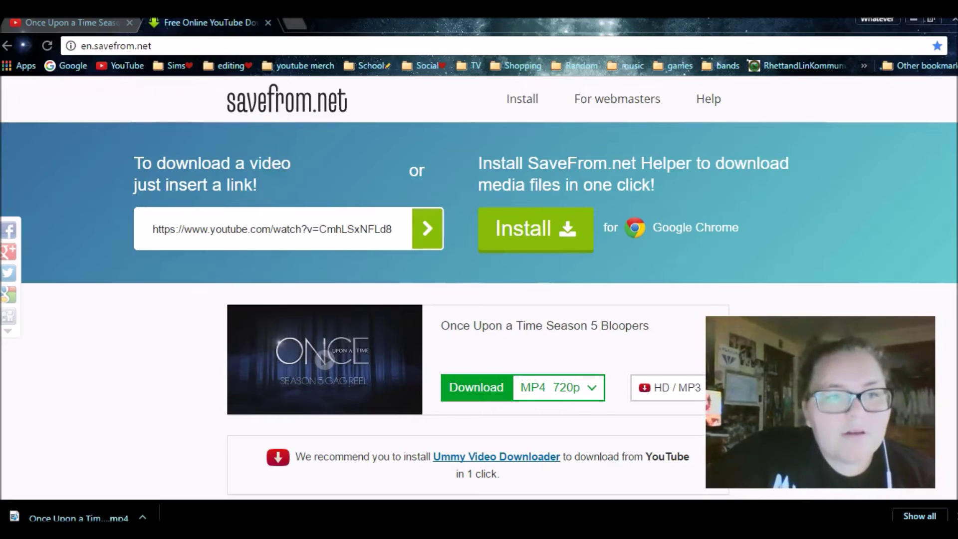
- Switch to the YouTube tab in the browser, play the bloopers video briefly and pause it
click(82, 21)
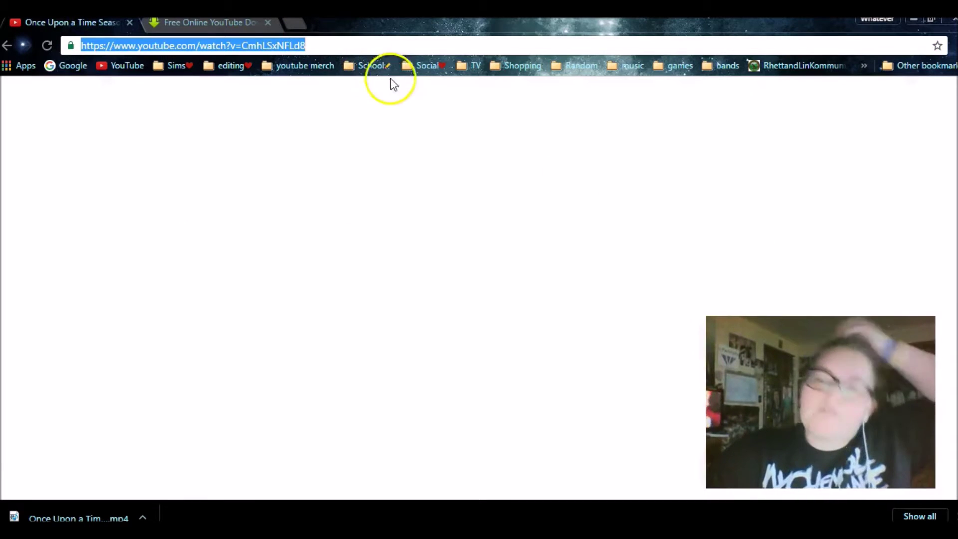
click(450, 201)
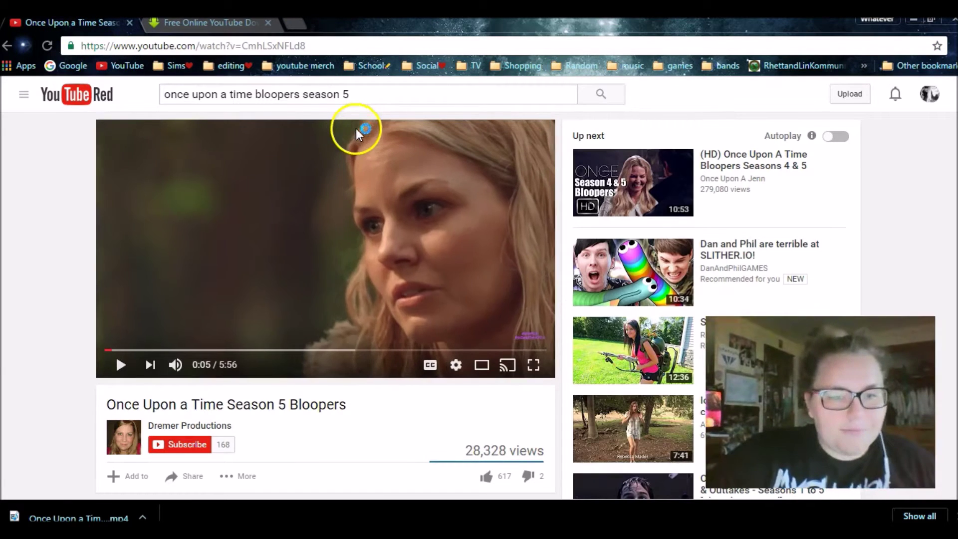
click(328, 214)
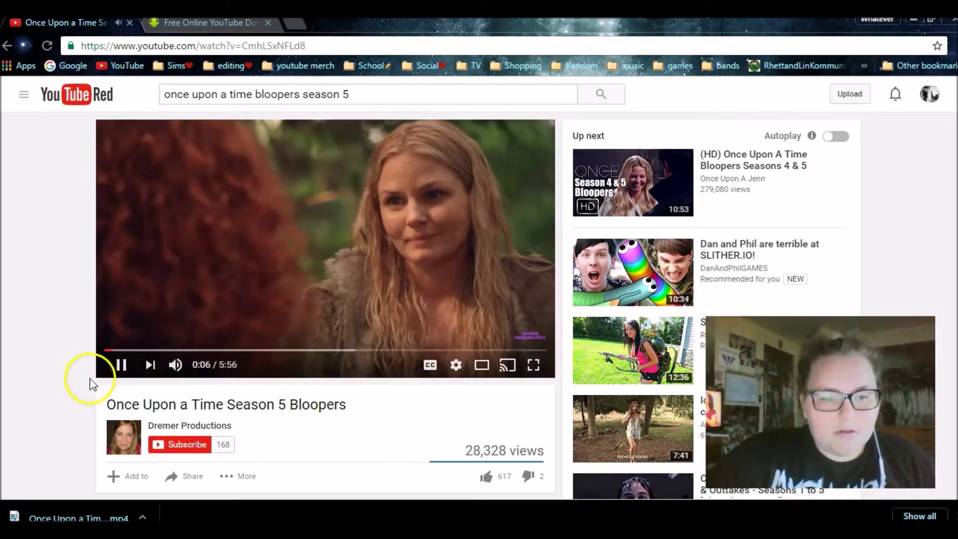
click(121, 366)
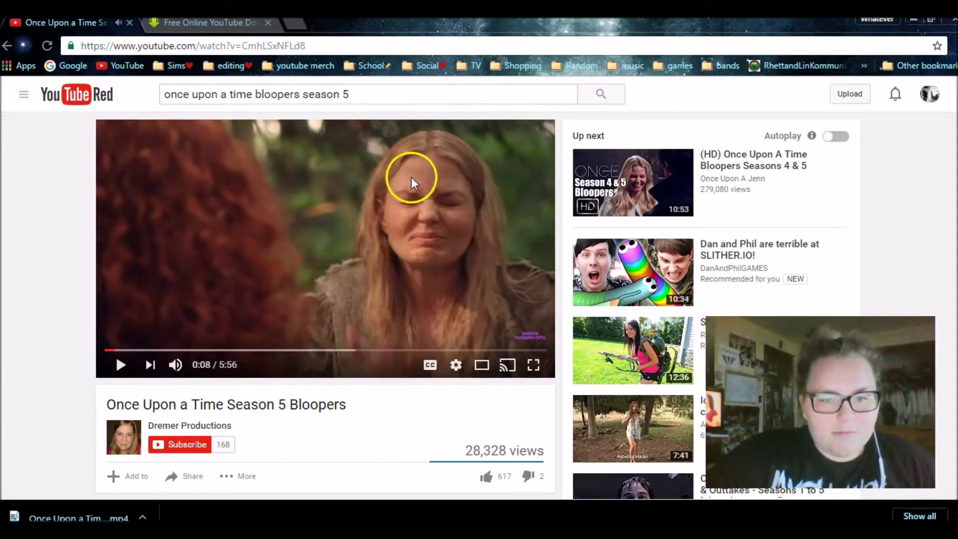
- Search YouTube for "shake it metro station"
drag(368, 97, 107, 142)
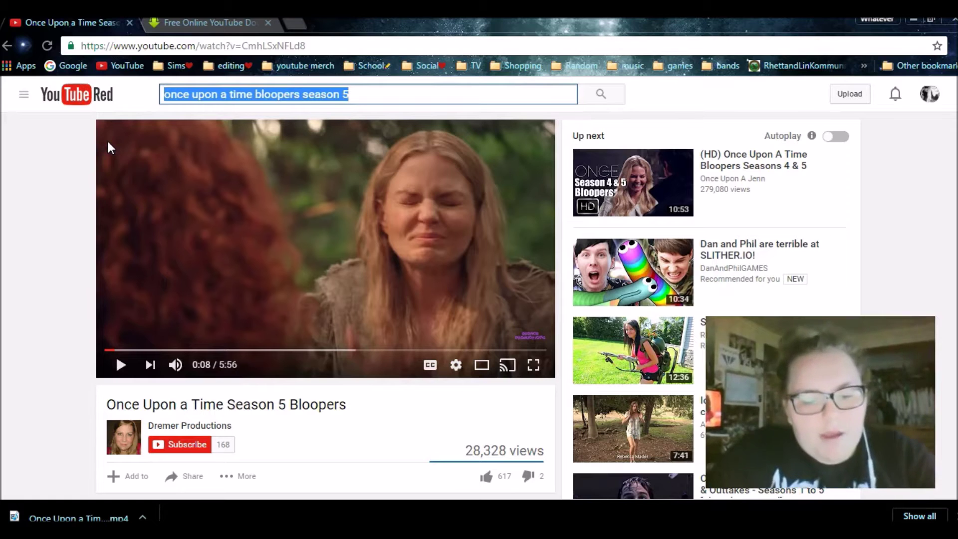
text(s)
text(it )
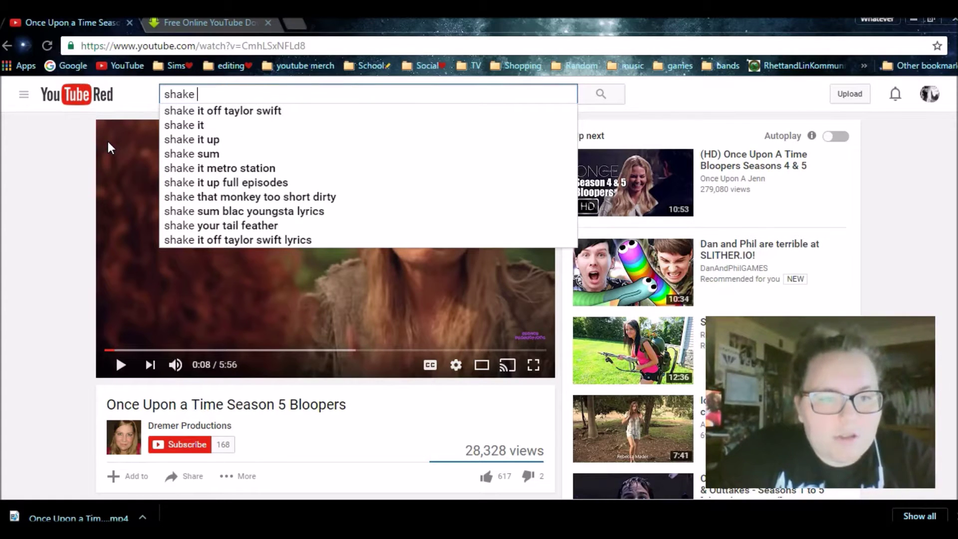
text(m)
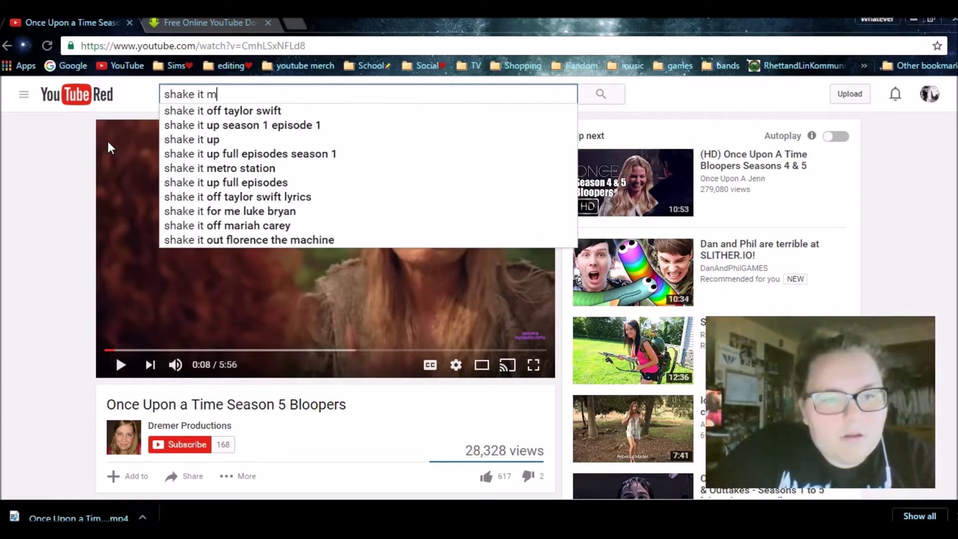
click(305, 111)
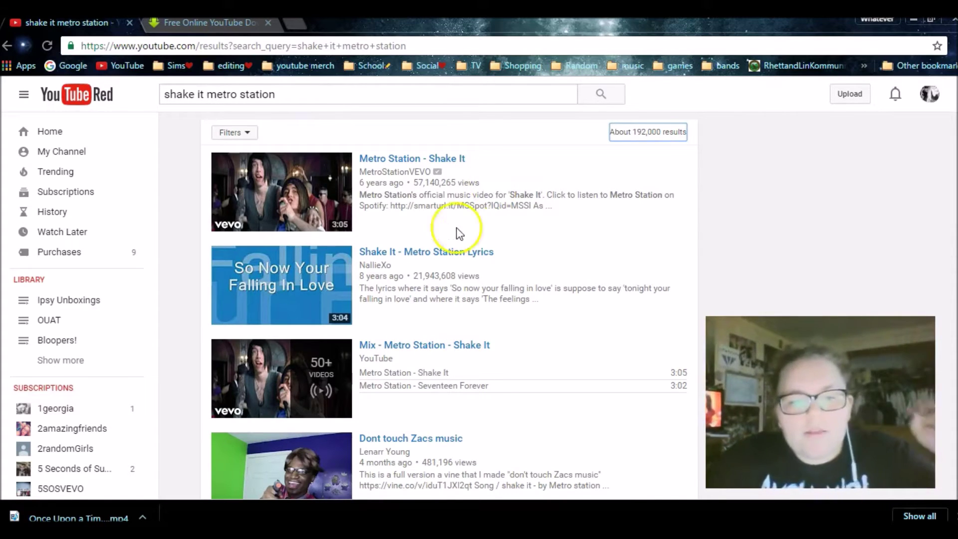
- Copy the link of the "Shake It - Metro Station Lyrics" video and open the bookmarked YouTube to mp3 Converter in a new tab
right_click(391, 254)
click(419, 342)
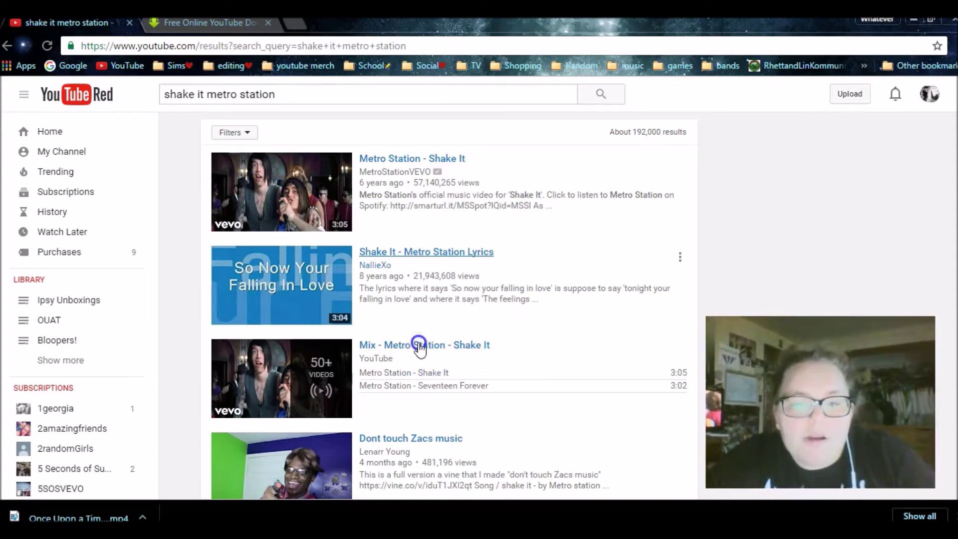
click(295, 24)
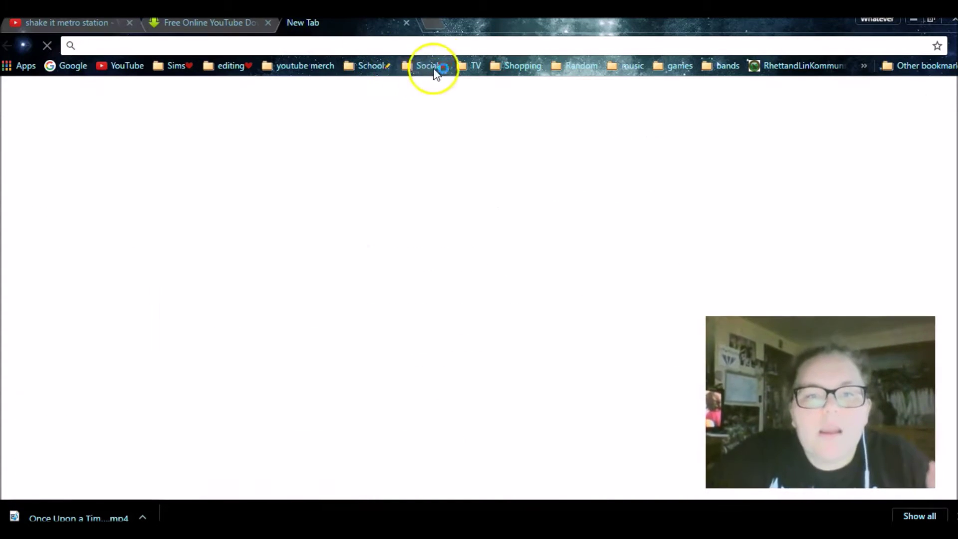
click(636, 64)
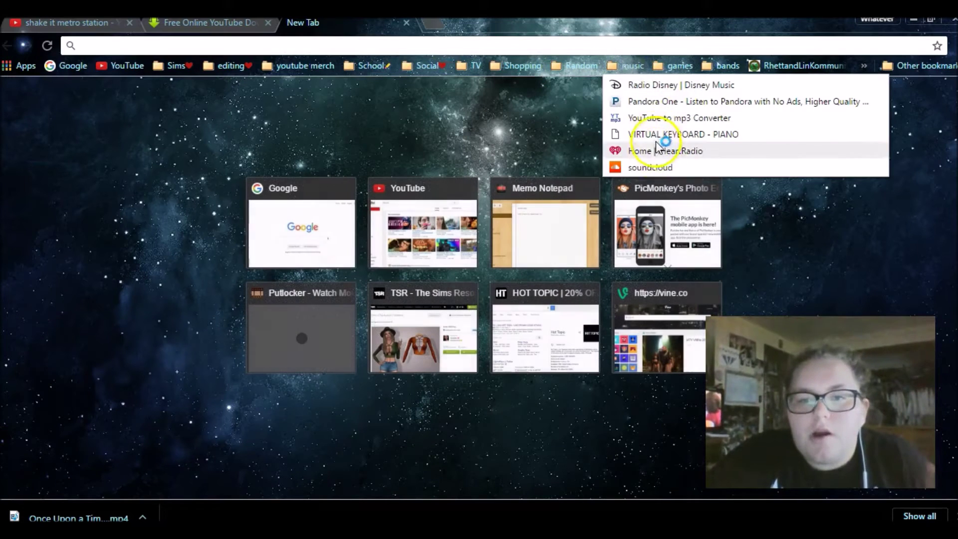
click(649, 119)
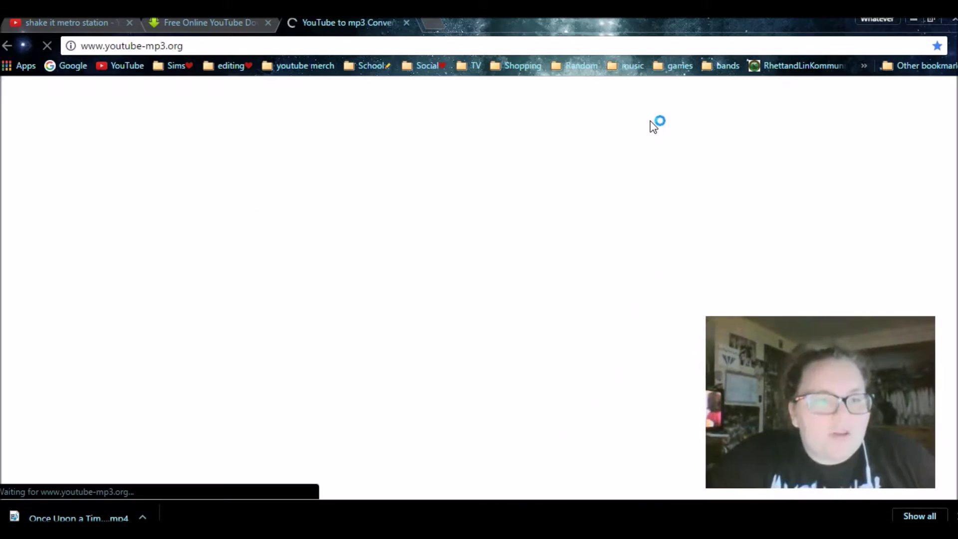
- Paste the copied video link into the converter in place of its current address, and convert and download the song as mp3
click(495, 186)
key(BackSpace)
right_click(496, 186)
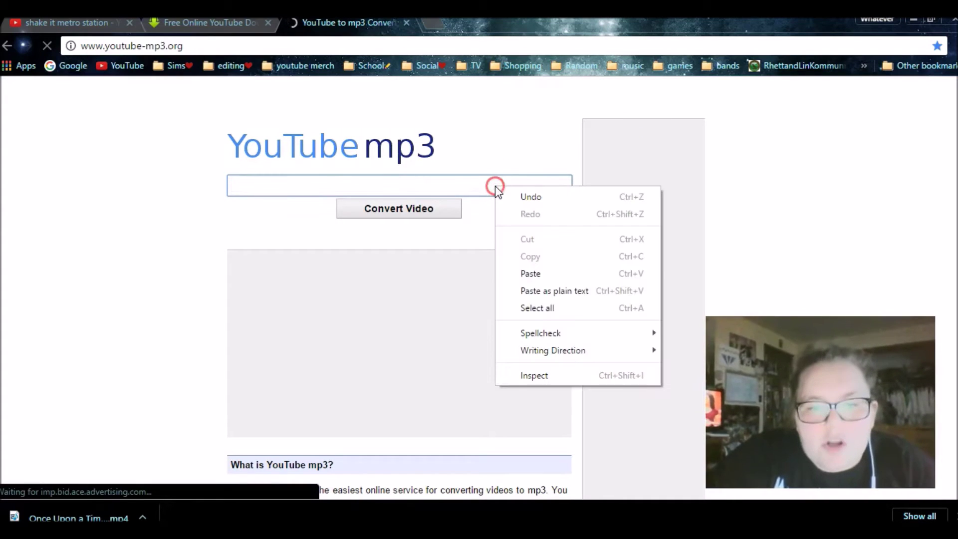
click(561, 275)
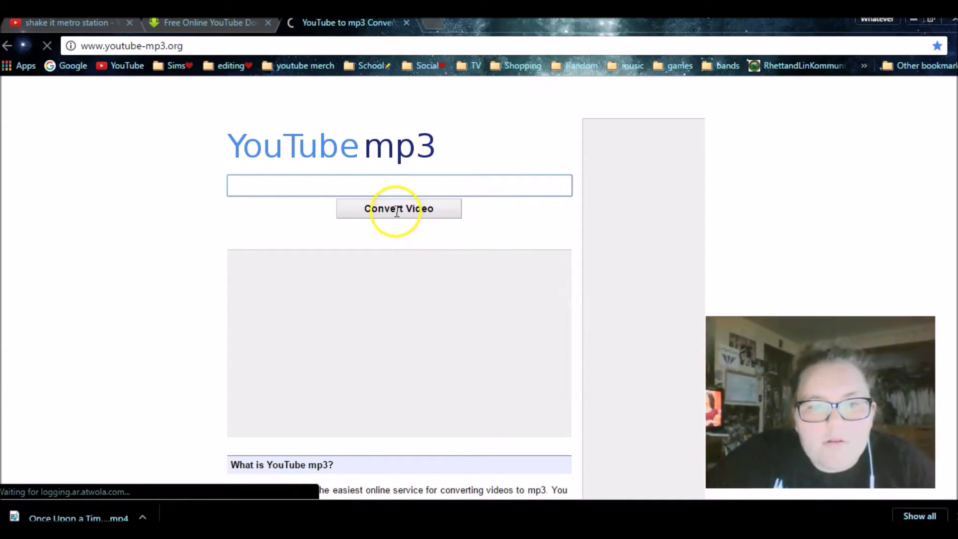
click(420, 205)
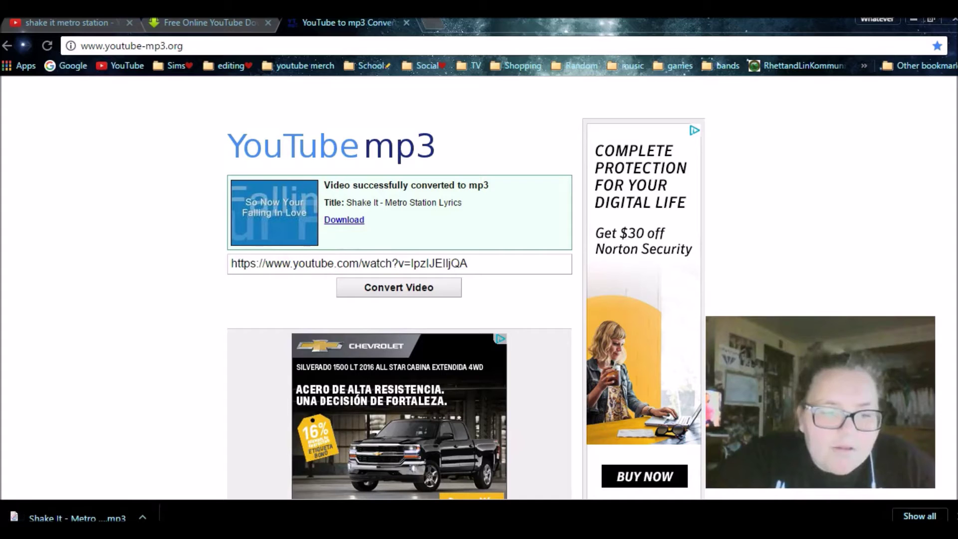
- Switch to Movie Maker and add the downloaded Shake It song as music beneath the clips
click(100, 479)
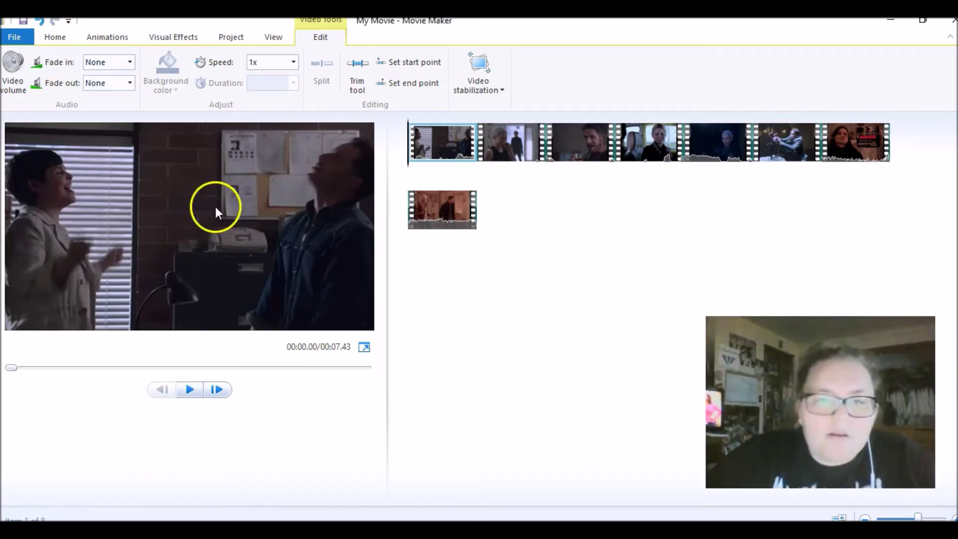
click(48, 39)
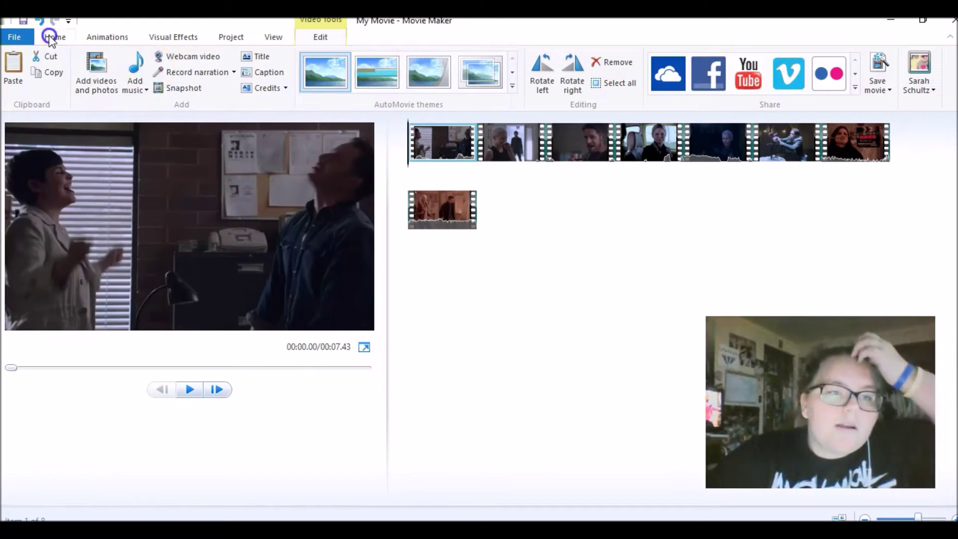
click(143, 67)
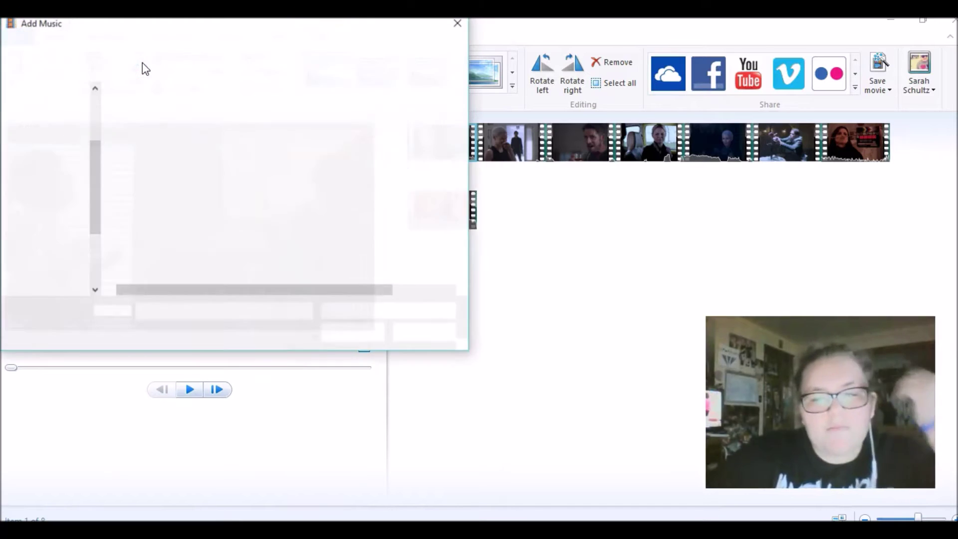
double_click(166, 201)
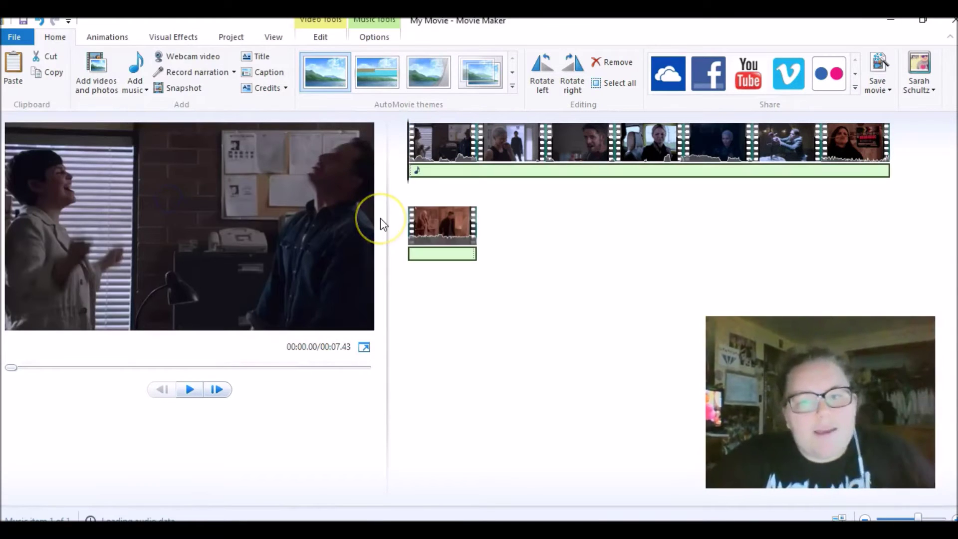
- Preview the project with its music, first briefly and again from the first clip through to the end
key(space)
key(space)
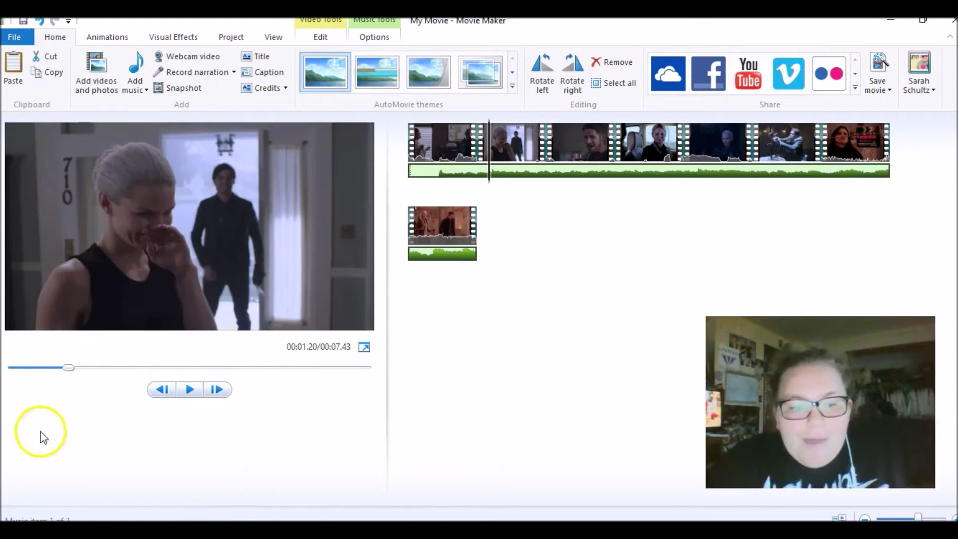
double_click(410, 145)
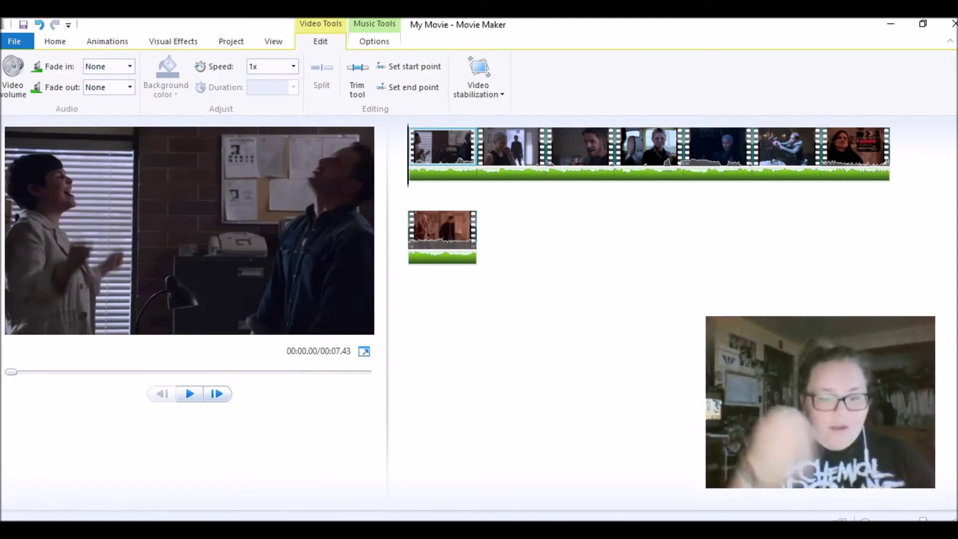
click(187, 397)
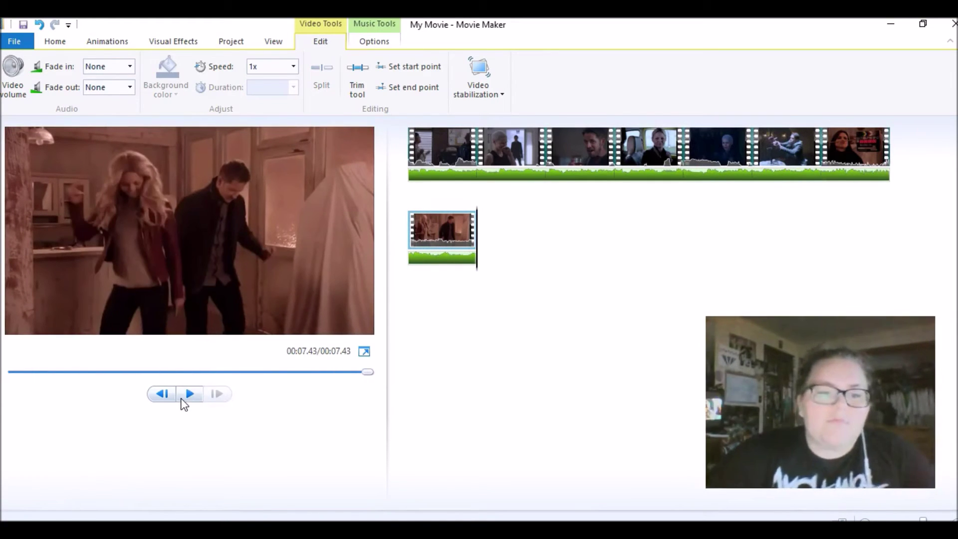
- Save the movie with the "For high-definition display" setting
click(55, 40)
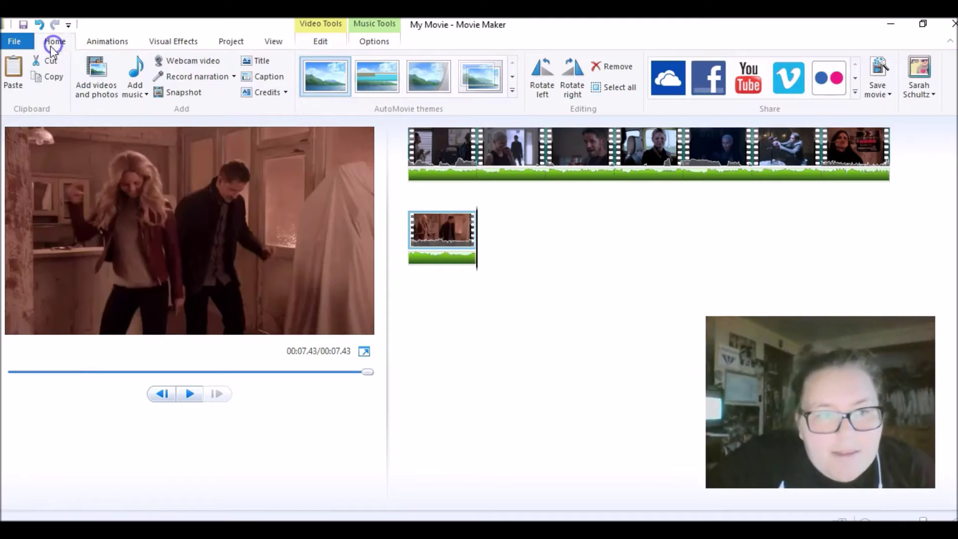
click(18, 41)
click(878, 90)
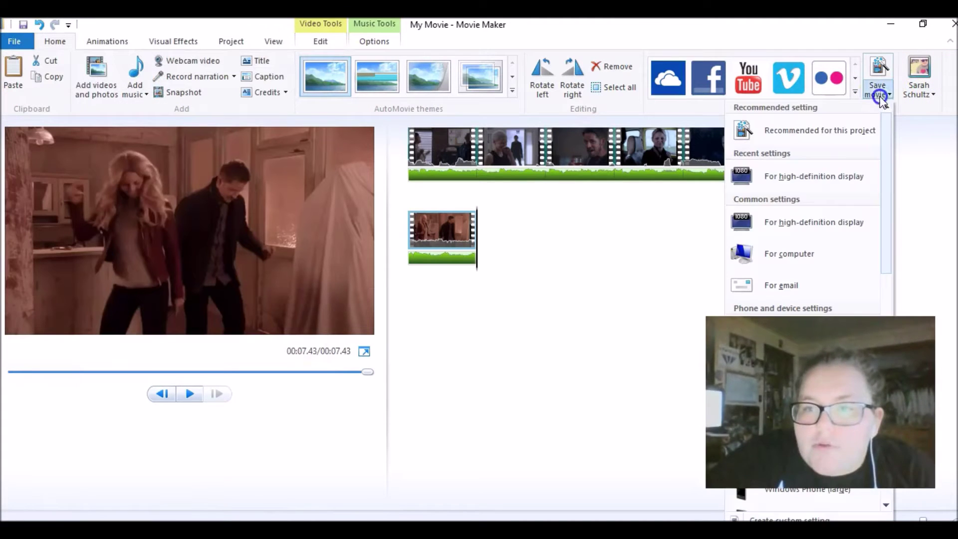
click(778, 176)
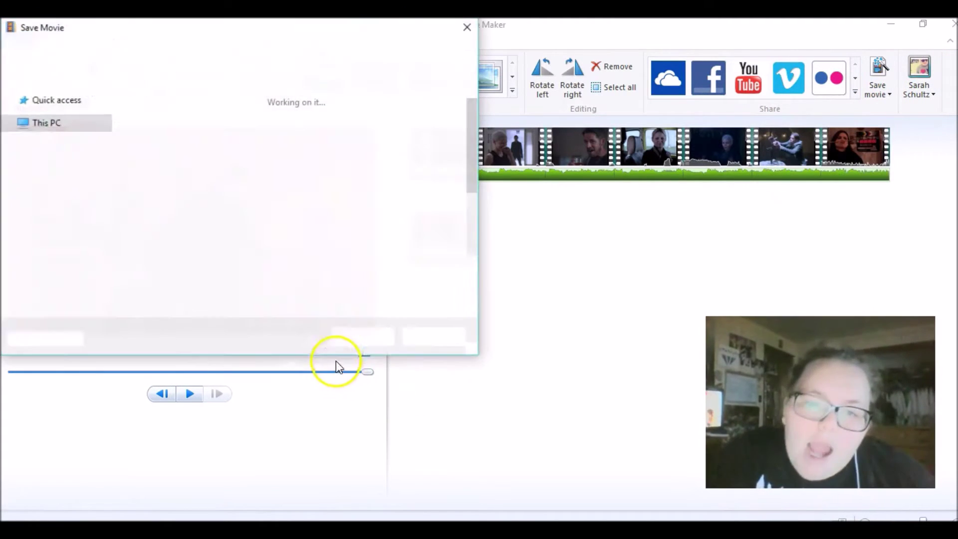
click(334, 336)
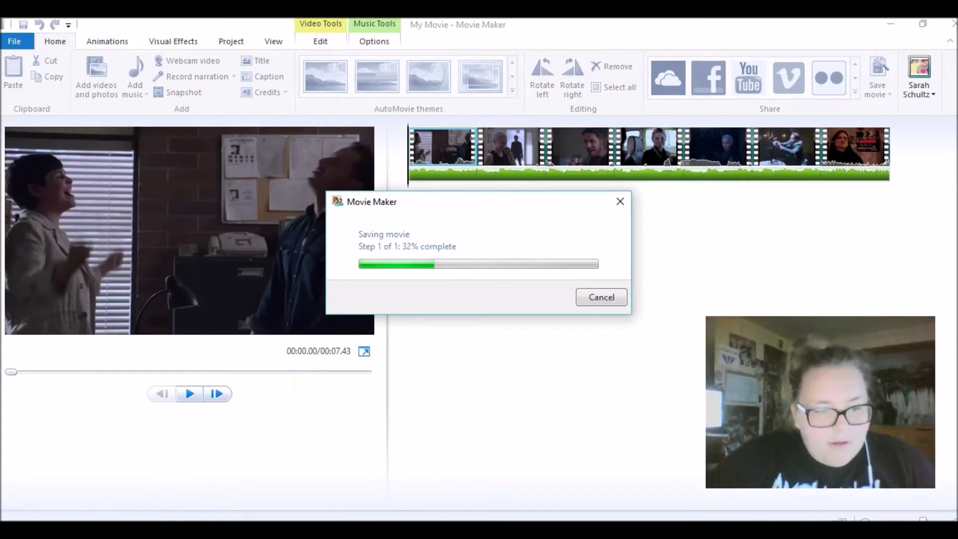
- Switch to YouTube in the browser and replace the "hang on teen wolf" search text with "cobra"
click(156, 518)
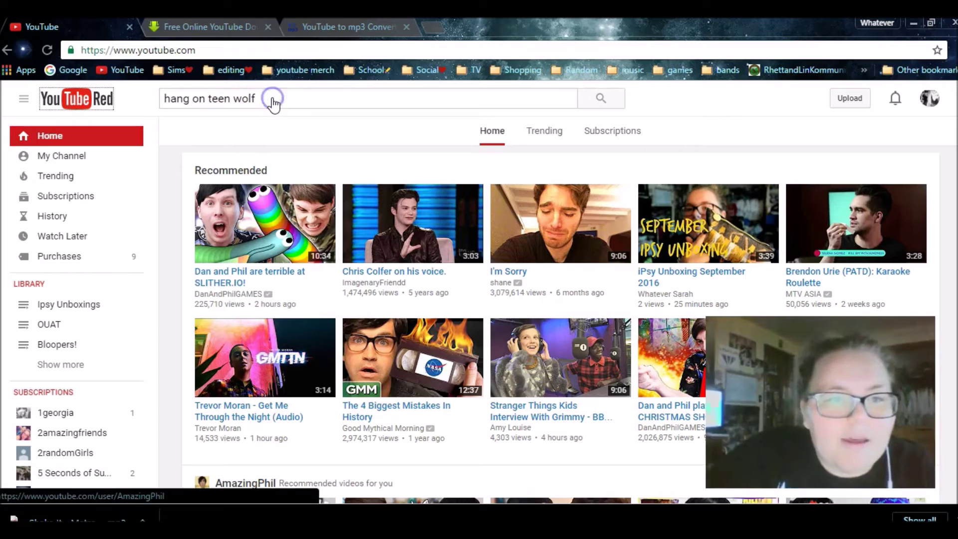
click(200, 106)
click(258, 104)
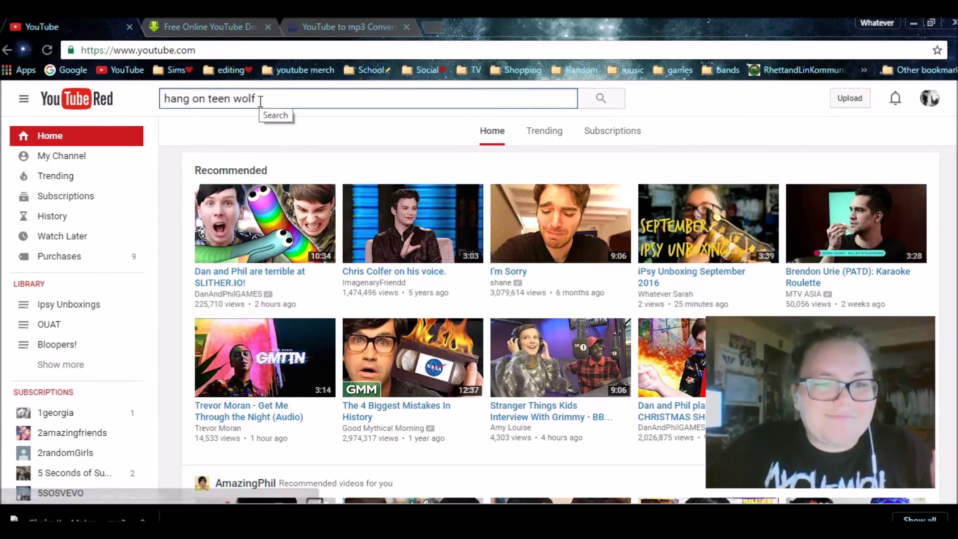
drag(260, 100, 128, 112)
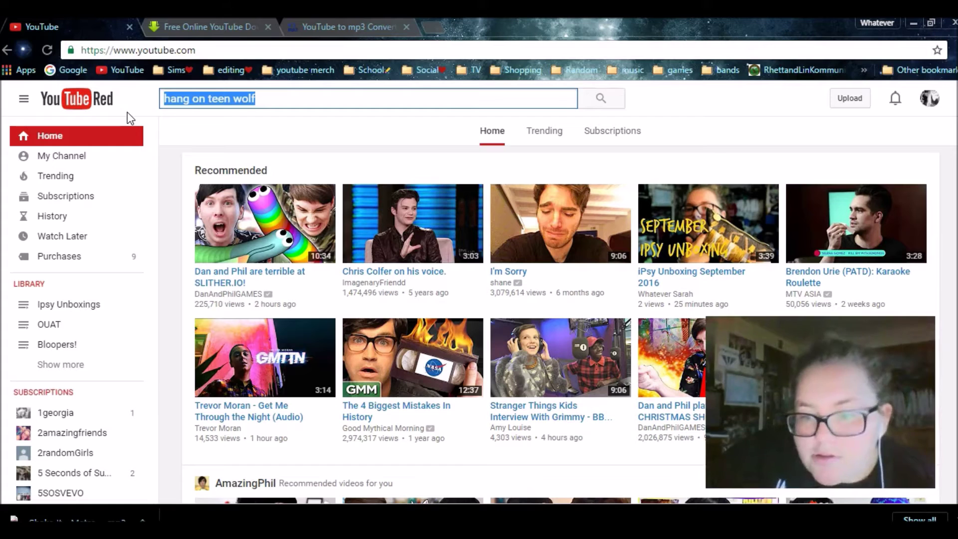
text(cobra)
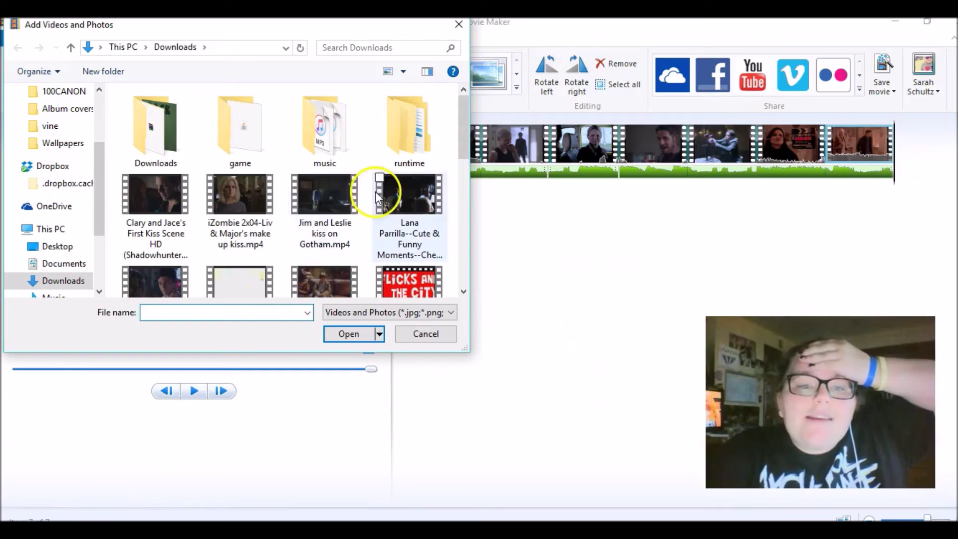
- Import "Once Upon a Time Season 5 Bloopers.mp4" from the Downloads folder into the Movie Maker project and select the first music item
drag(462, 156, 467, 190)
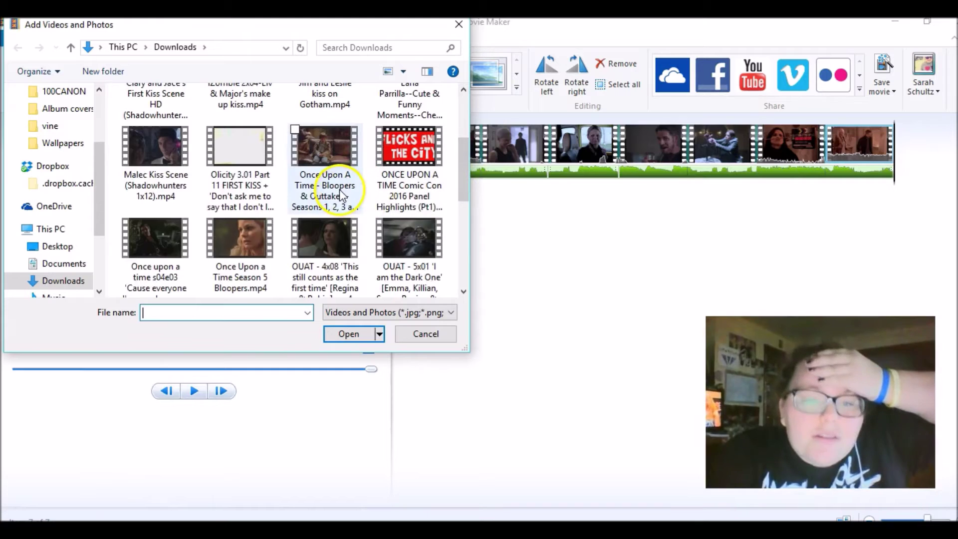
double_click(242, 271)
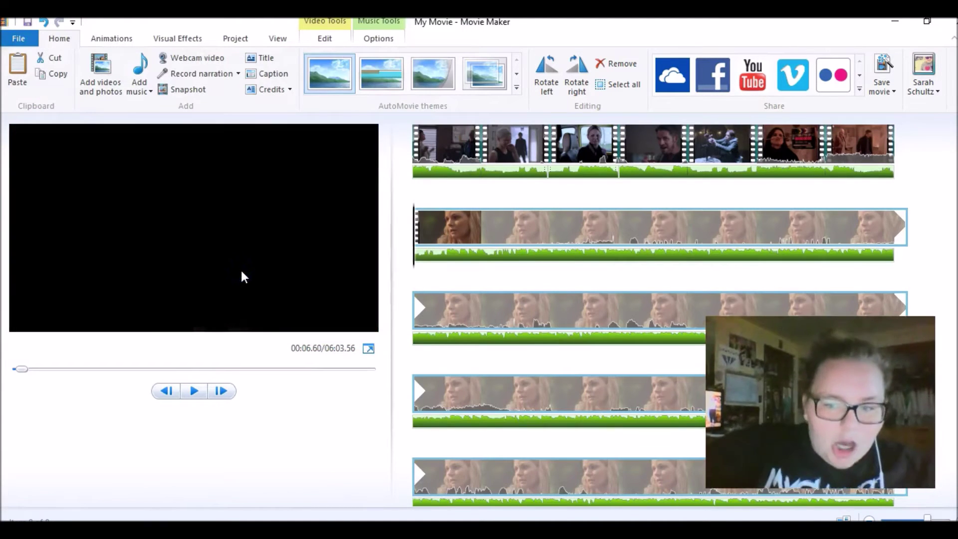
click(452, 171)
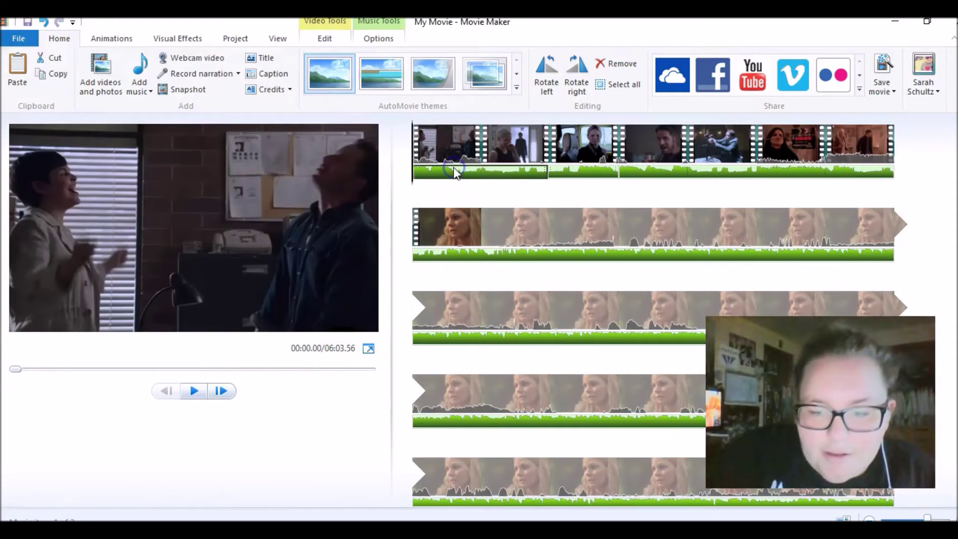
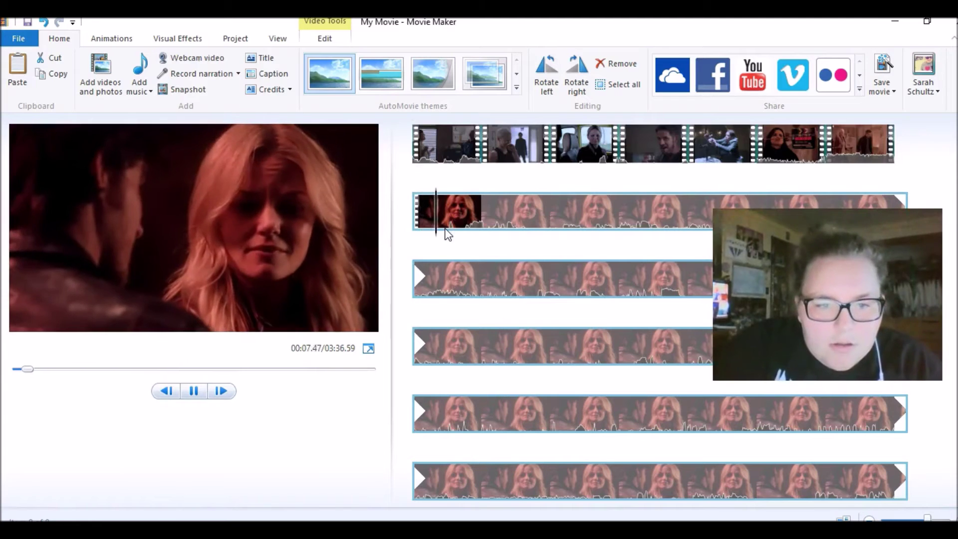
- Split the bloopers clip at 00:08.33 and delete the part before the split
click(418, 218)
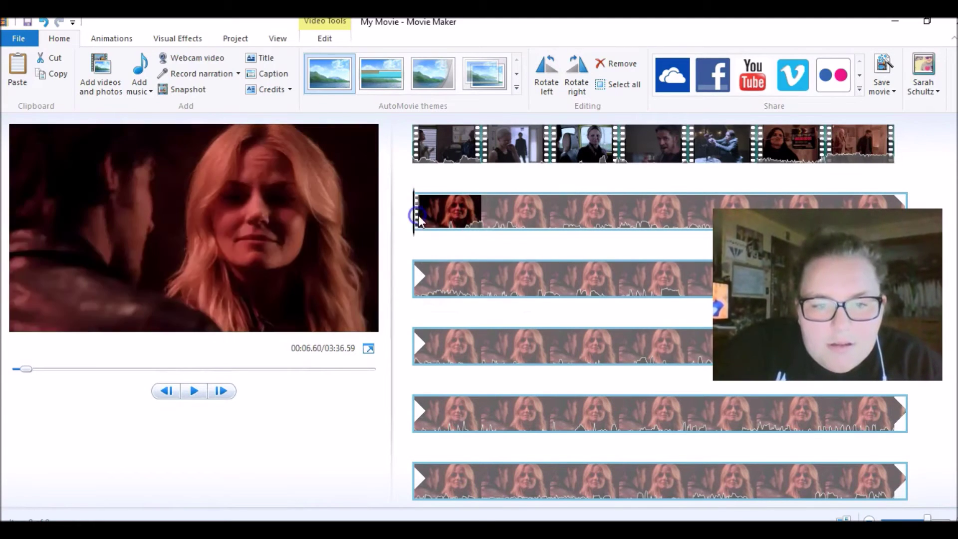
right_click(458, 230)
click(396, 380)
click(449, 208)
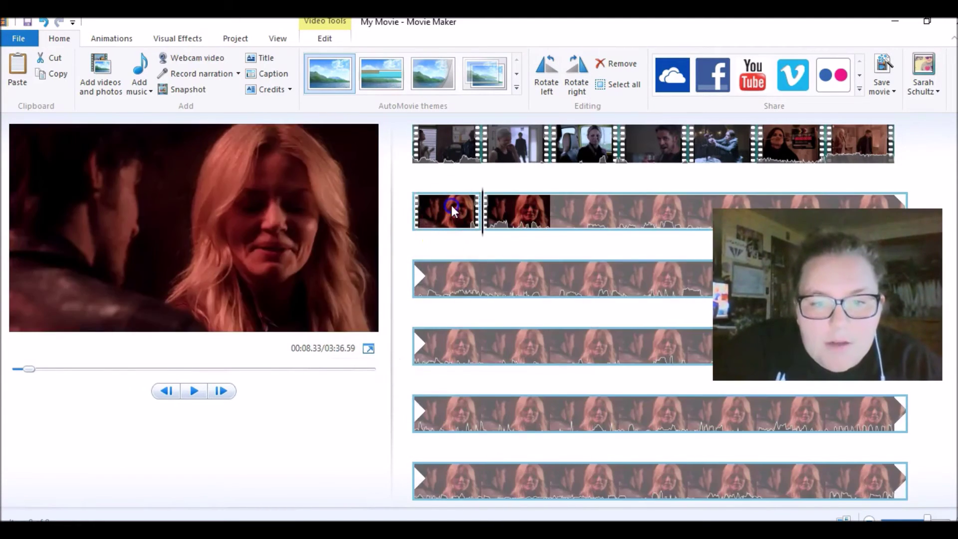
key(Delete)
- Play the remaining bloopers footage and split it at 00:07.90 to isolate a short clip
key(space)
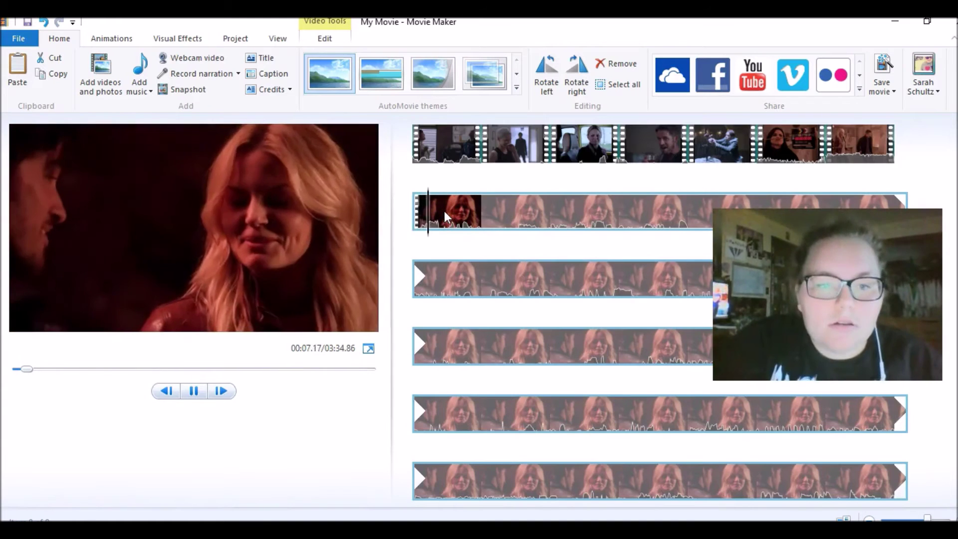
click(447, 217)
right_click(448, 218)
click(391, 352)
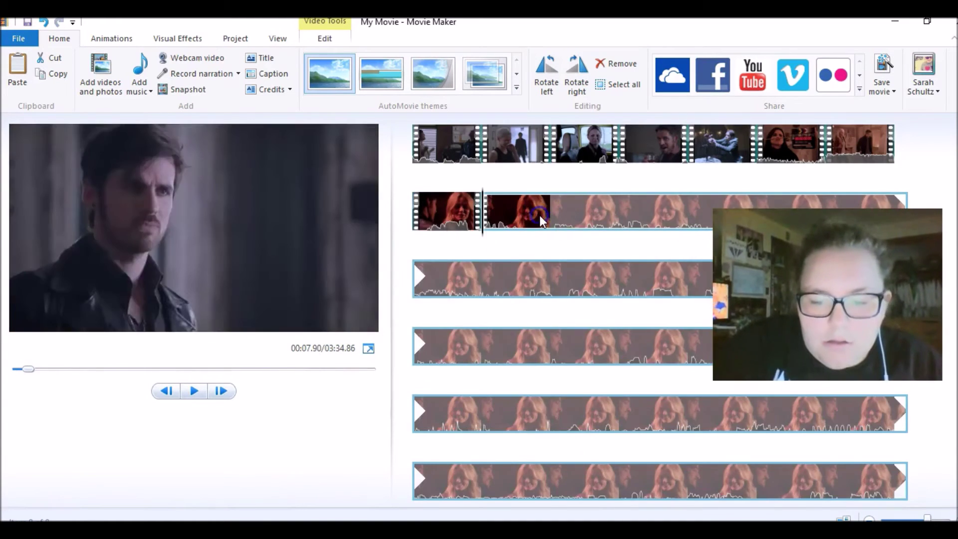
- Move the new short clip to third place in the clip sequence and preview the project from the first clip
drag(421, 211, 552, 145)
click(428, 145)
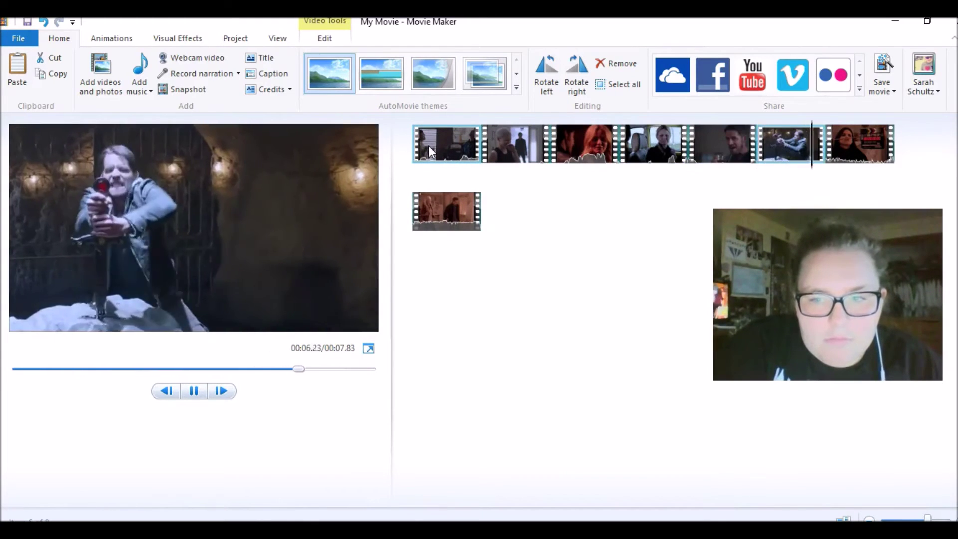
- Turn the video volume of the fifth clip down to the minimum and return the playhead to the first clip
click(692, 145)
click(324, 38)
click(17, 69)
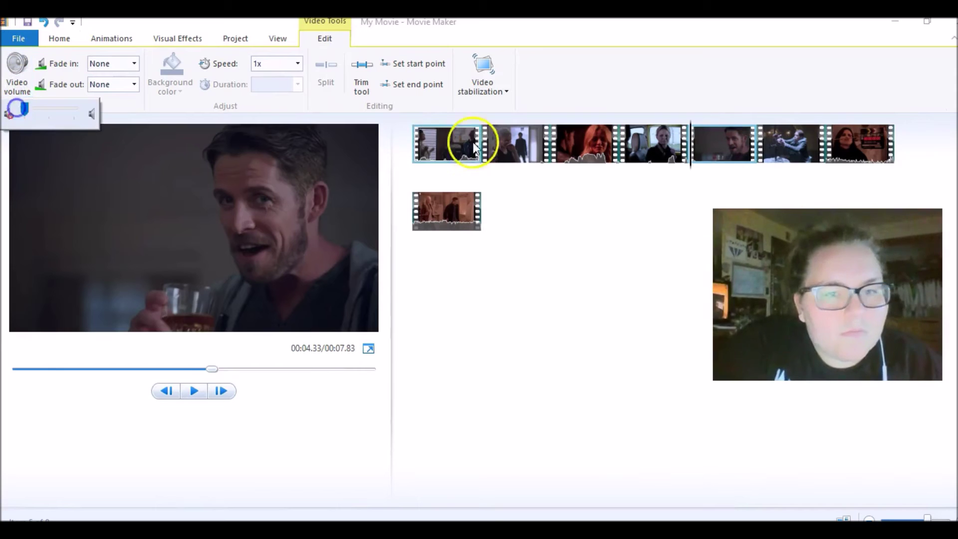
click(424, 133)
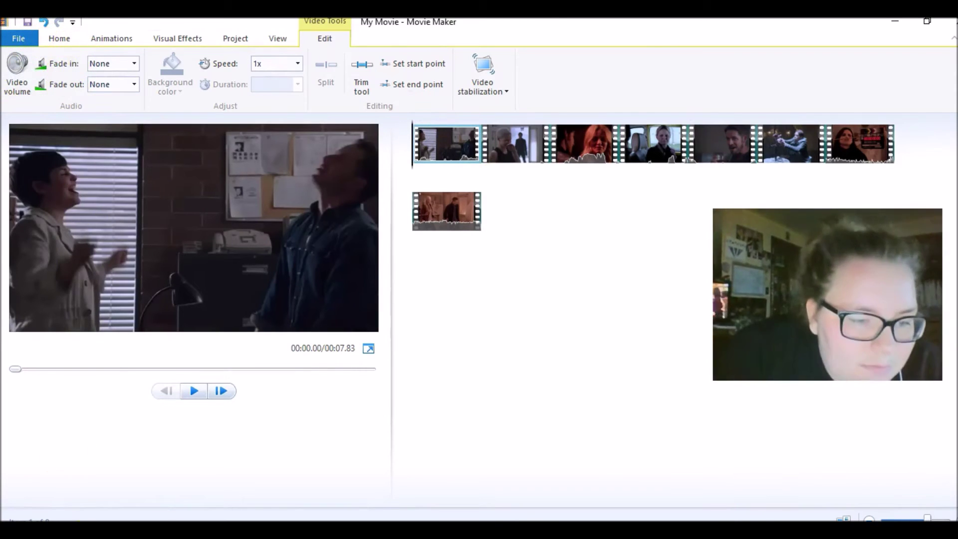
- Colour the "certain bleth?" caption on the third clip purple and preview the project from the start
click(219, 485)
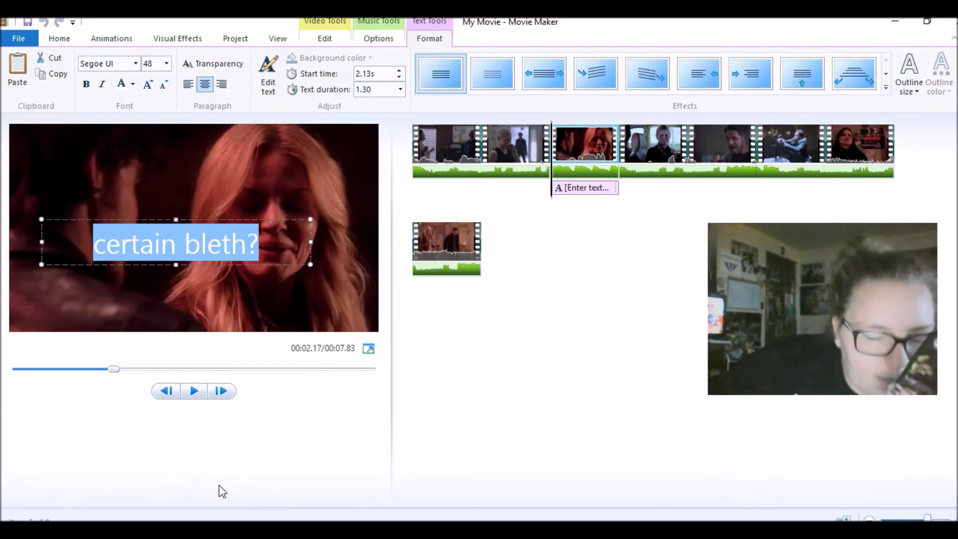
click(136, 64)
click(134, 86)
click(100, 160)
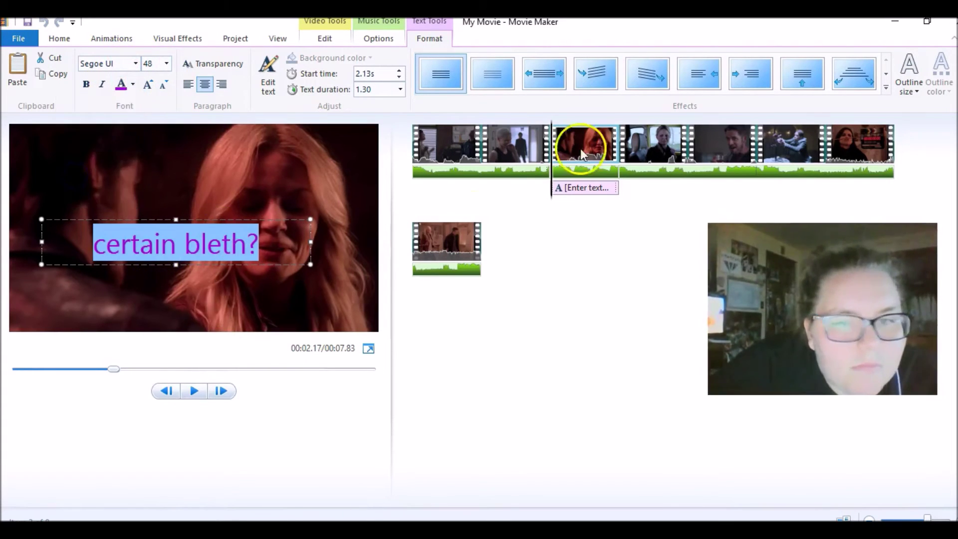
click(412, 186)
key(space)
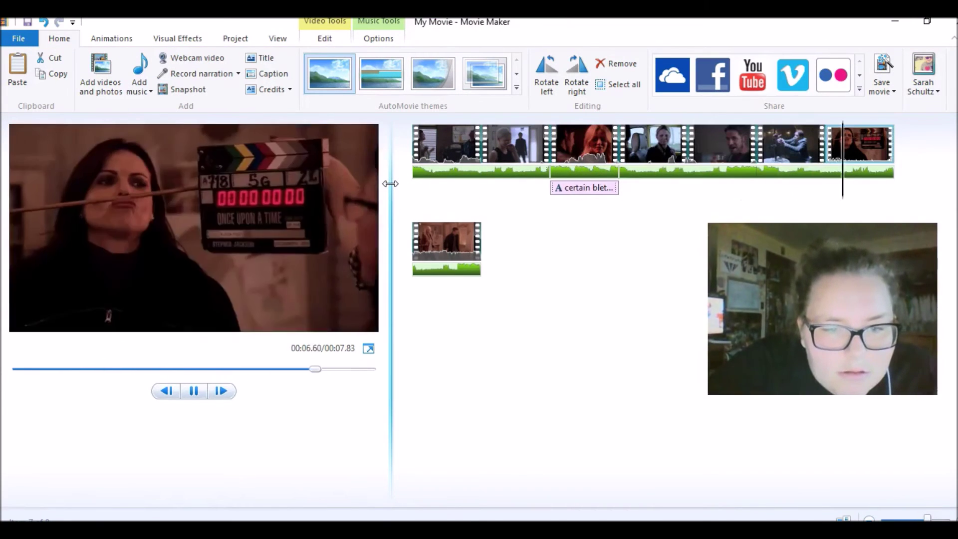
- Delete the caption under the third clip and play the project from the first clip to the end
click(568, 186)
key(Delete)
click(449, 145)
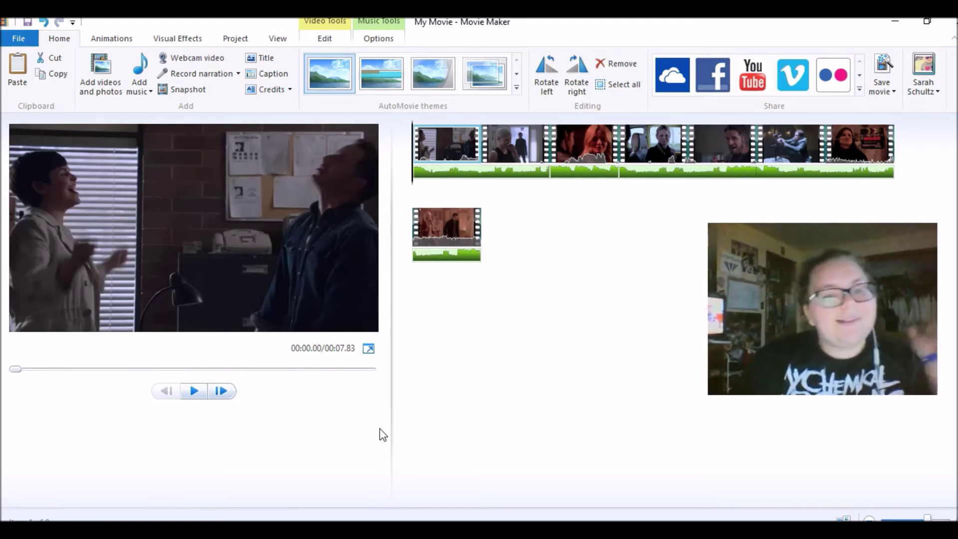
key(space)
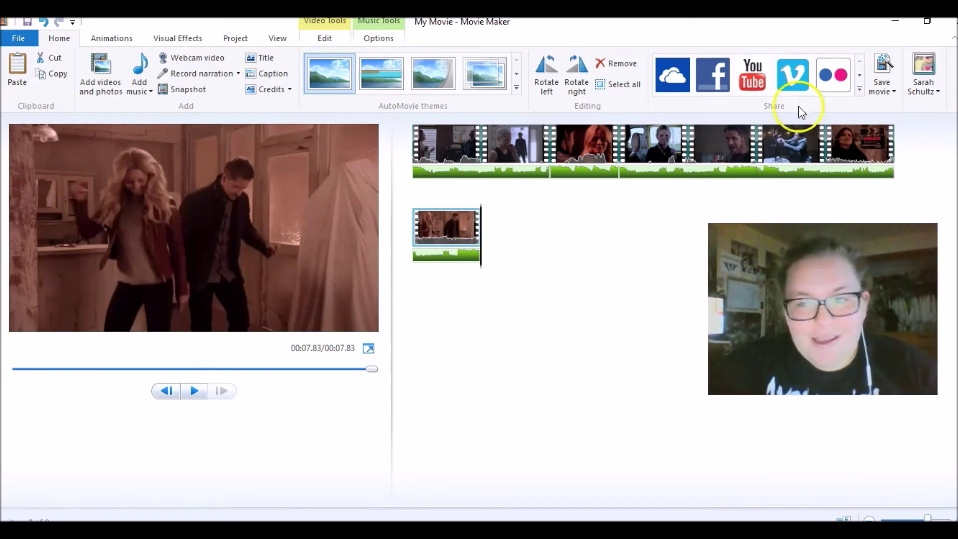
- Minimize Movie Maker and the browser to reach the desktop, and open the saved My Movie.mp4
click(895, 23)
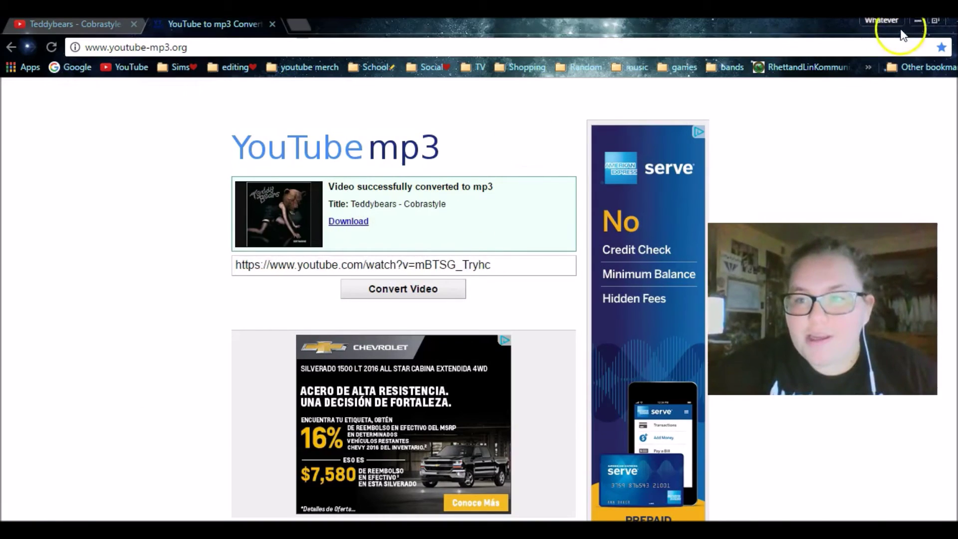
click(916, 22)
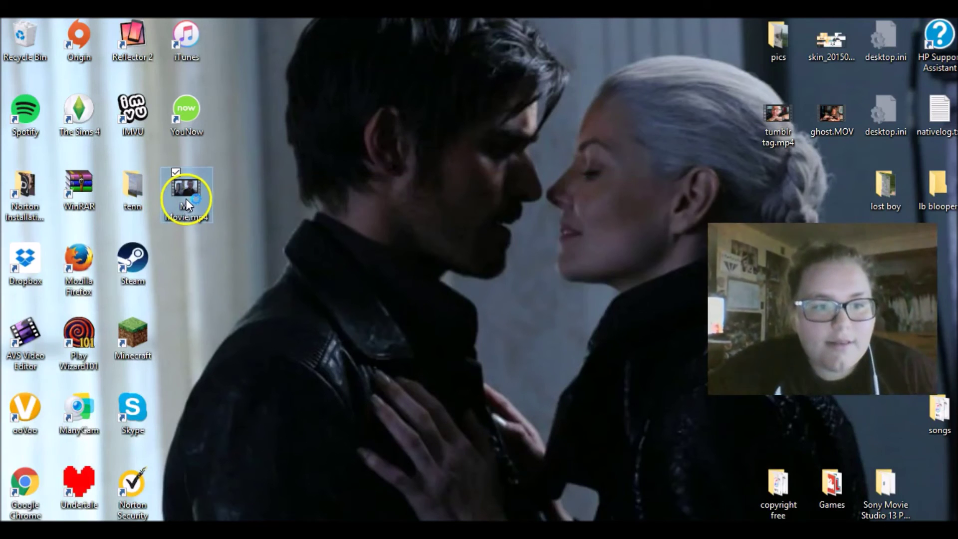
click(599, 200)
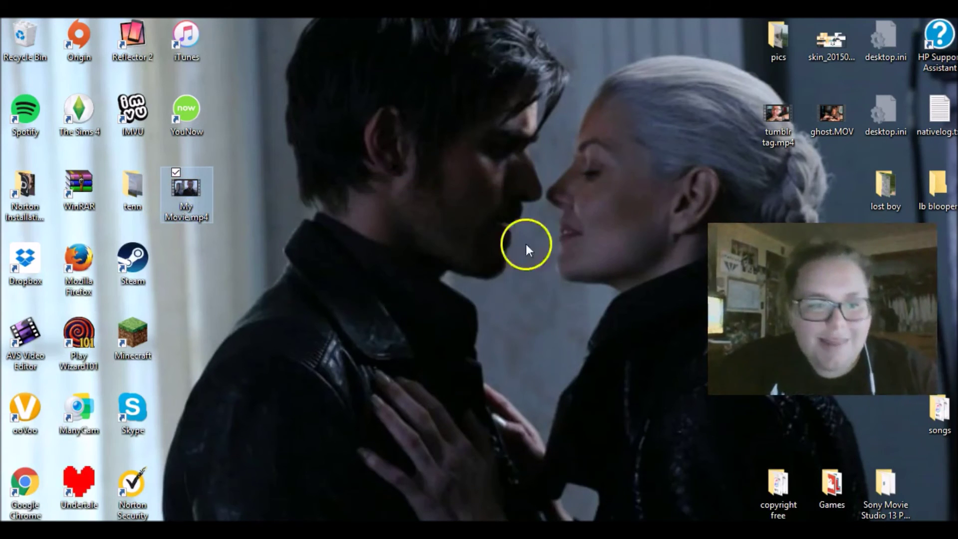
- Switch back to Movie Maker, play the single-clip project, replay it from the beginning and pause at 00:01.07
key(alt+Tab)
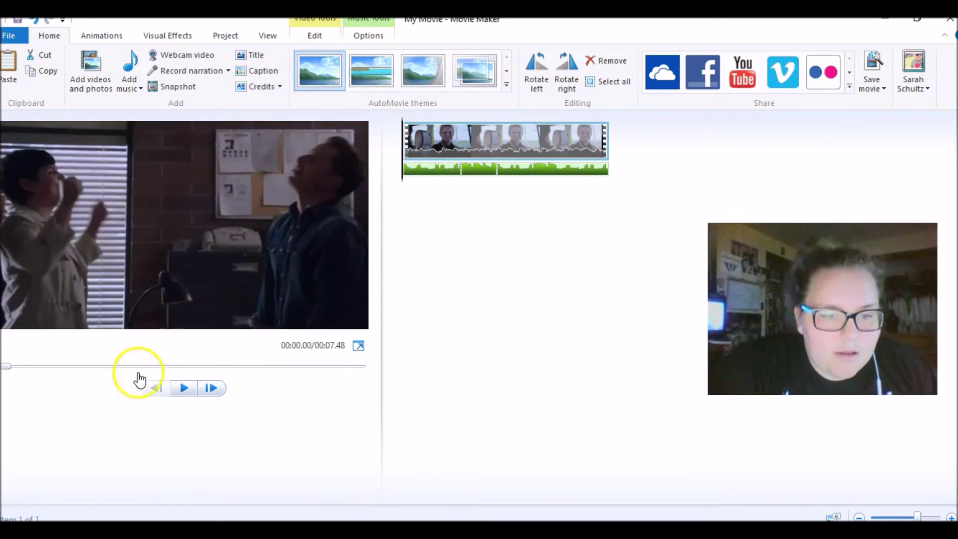
click(181, 385)
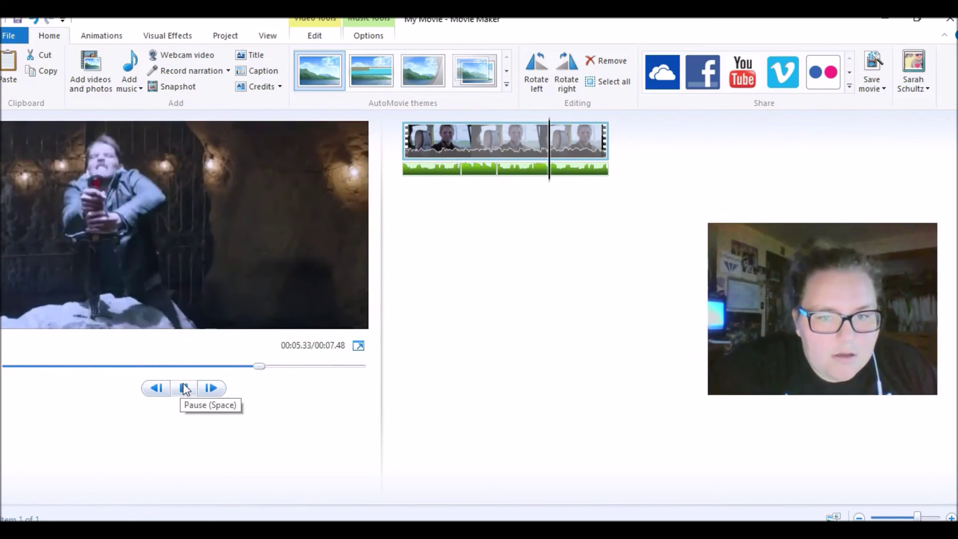
click(411, 154)
key(space)
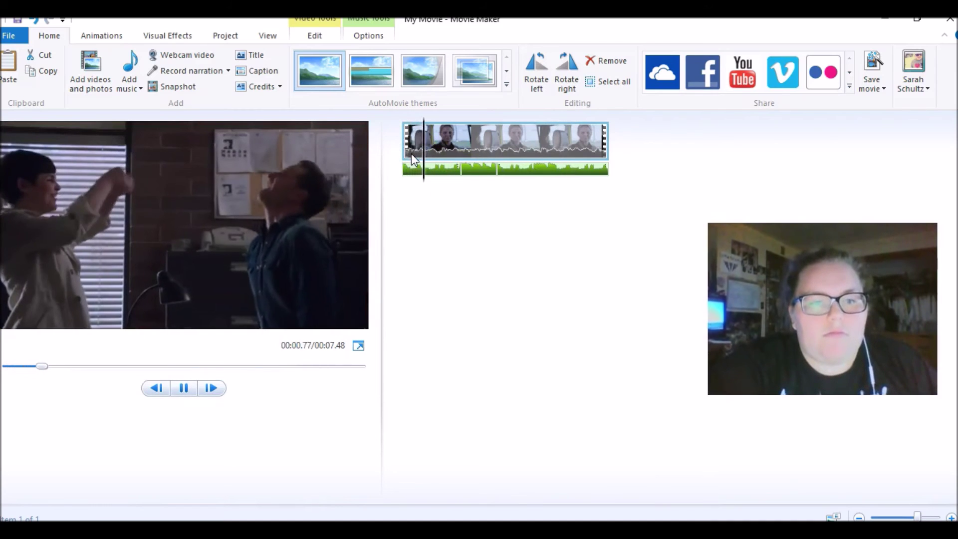
key(space)
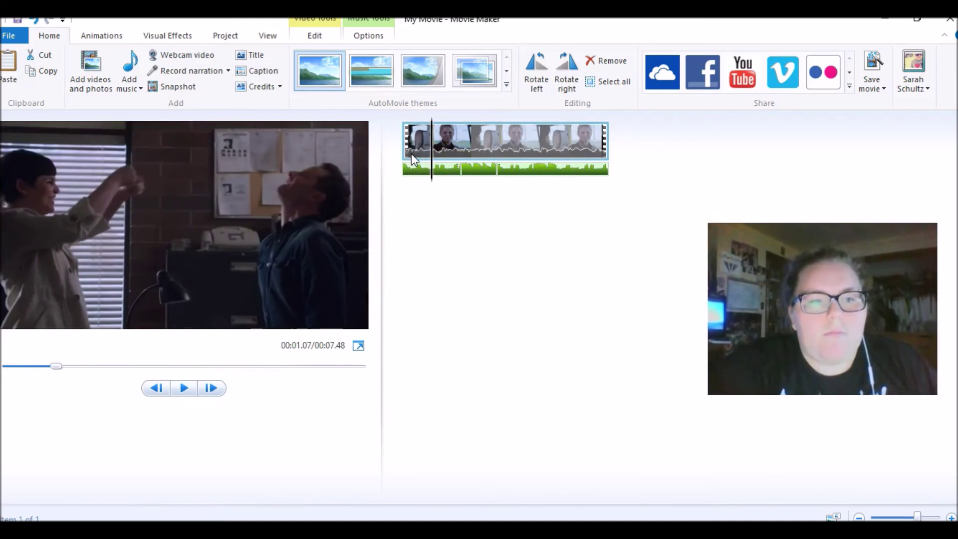
- Close Movie Maker without saving the changes to My Movie, and close the Teddybears - Cobrastyle page in the browser
click(946, 29)
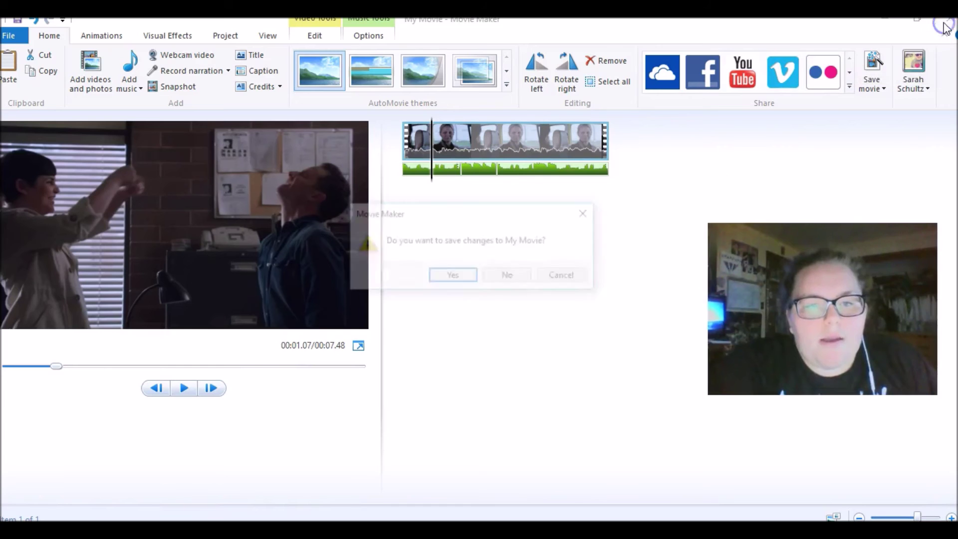
click(501, 274)
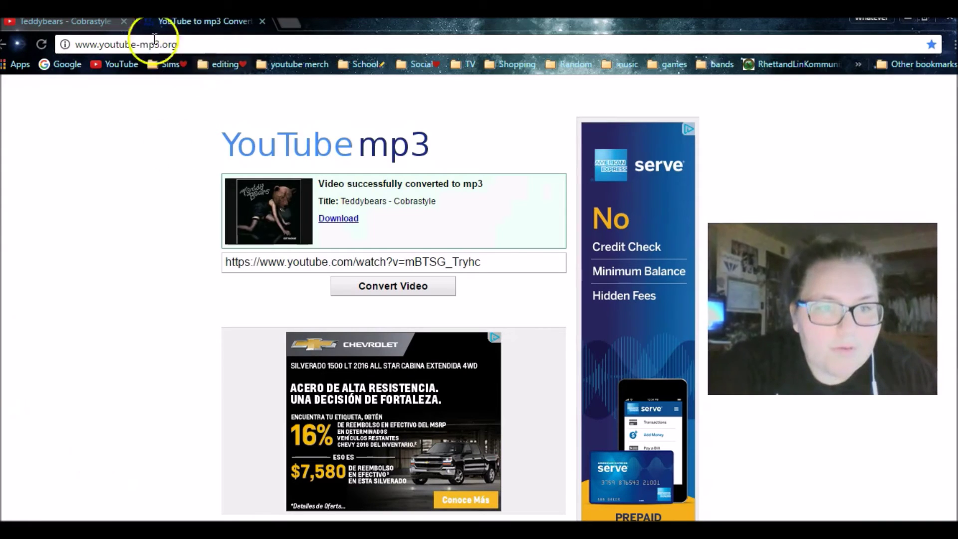
click(124, 20)
- Clear the youtube-mp3.org address from the browser's address bar to enter a new one
click(134, 44)
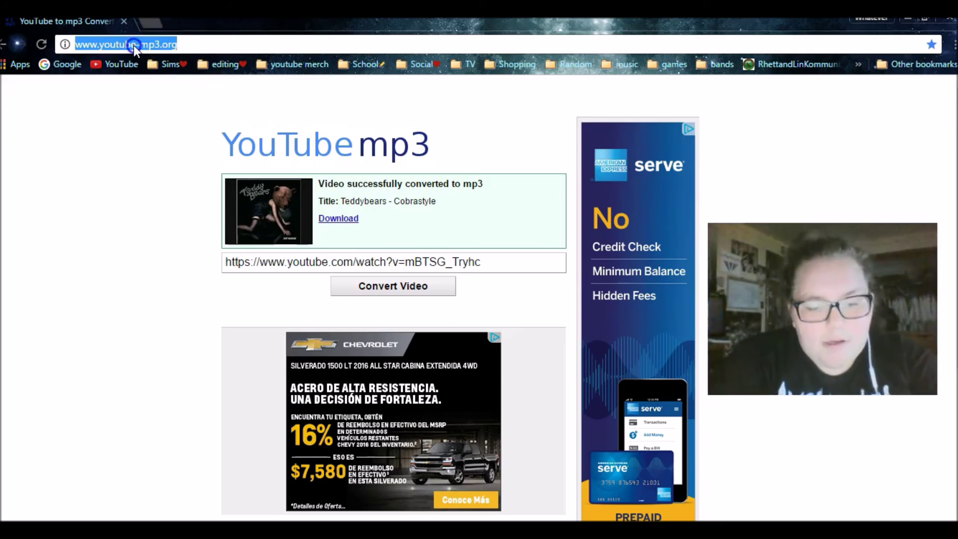
text(g)
key(BackSpace)
key(BackSpace)
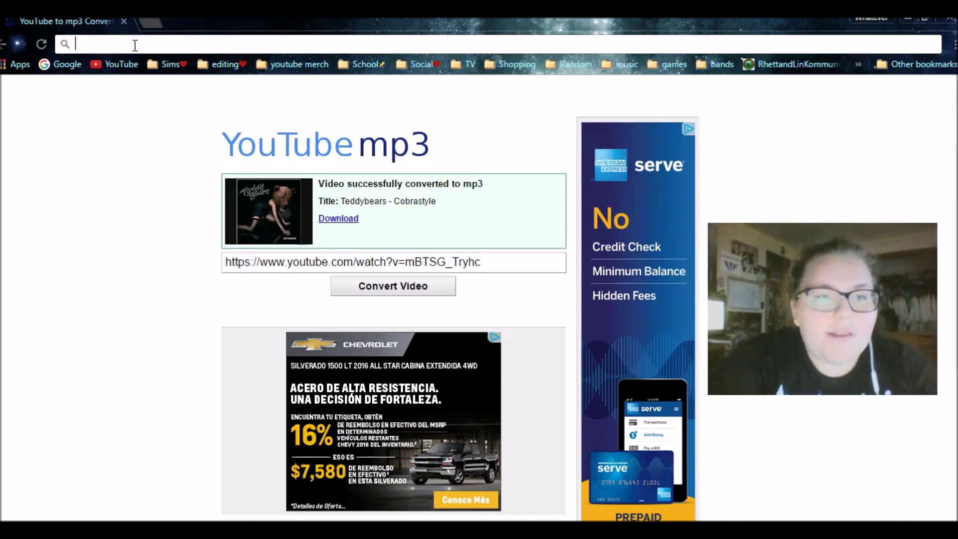